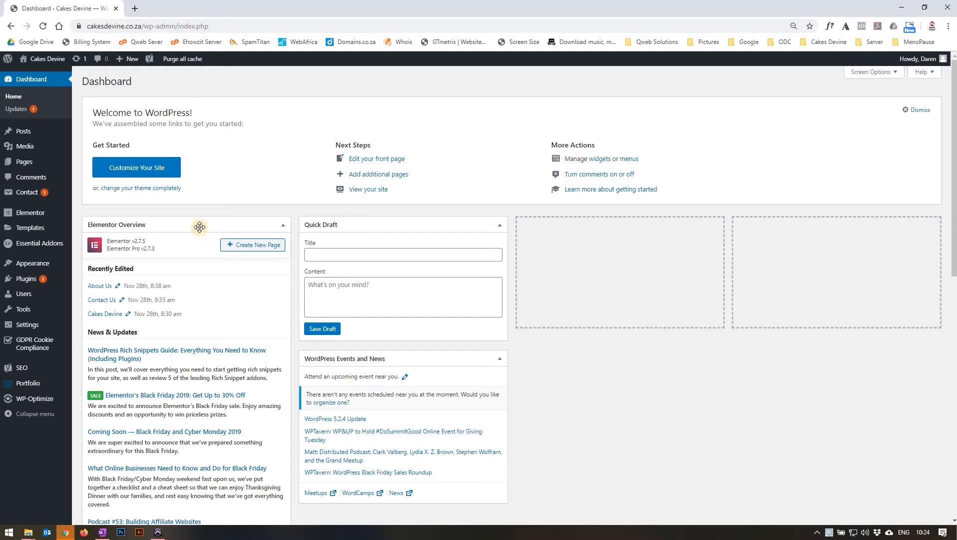
# Step: Create a new page titled "Testing"
pyautogui.moveTo(38, 163)
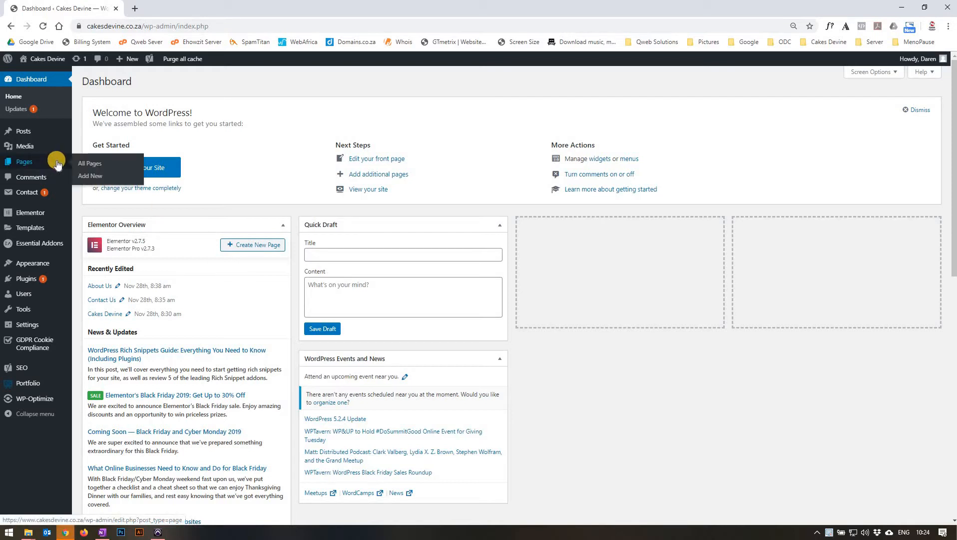
pyautogui.click(86, 177)
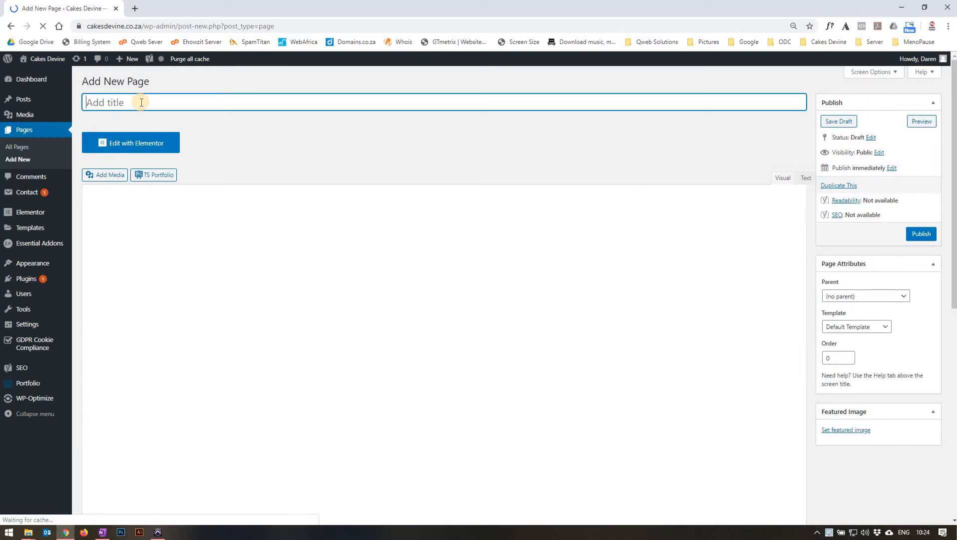
pyautogui.write('Tes')
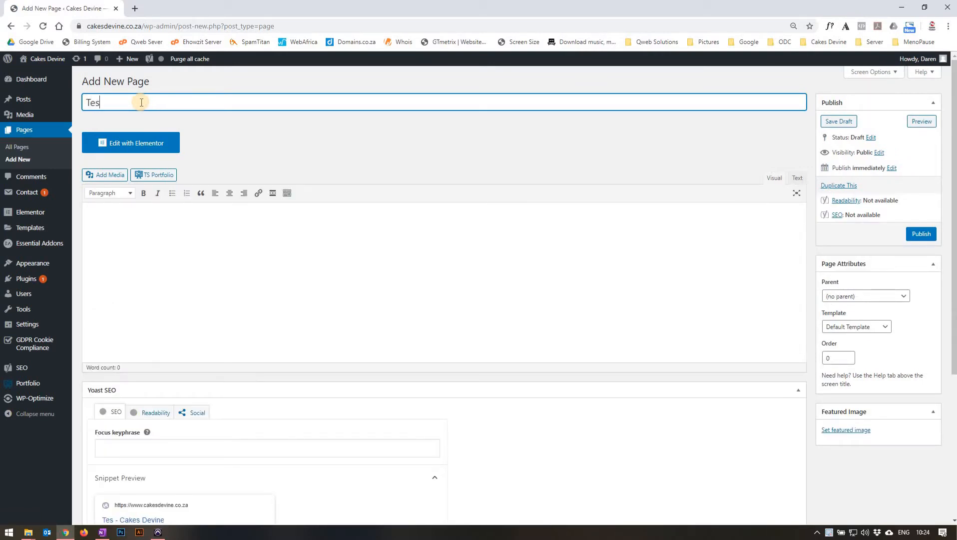
pyautogui.write('ting')
# Step: Copy the page title "Testing" into the Yoast SEO focus keyphrase
pyautogui.moveTo(142, 102); pyautogui.dragTo(30, 85)
pyautogui.hotkey('ctrl', 'c')
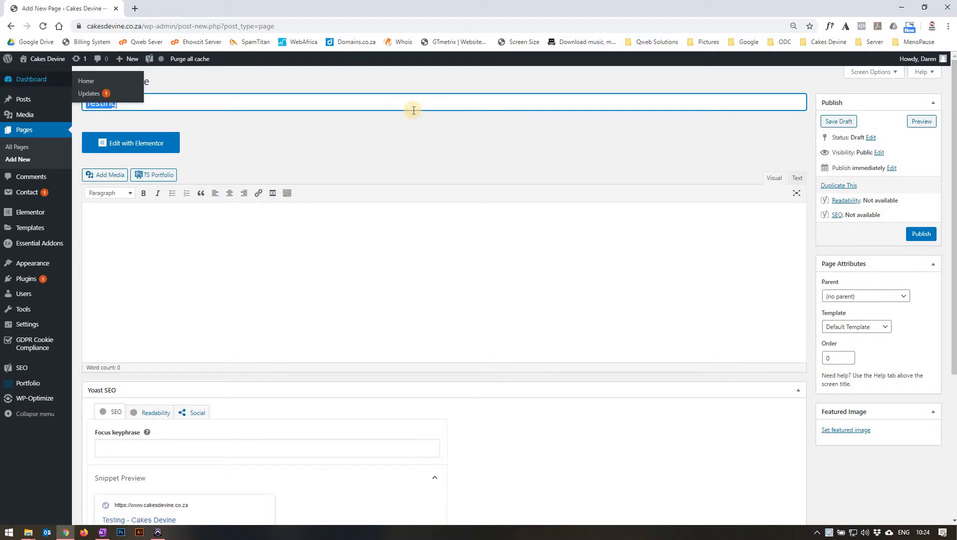
pyautogui.scroll(-2, 414, 110)
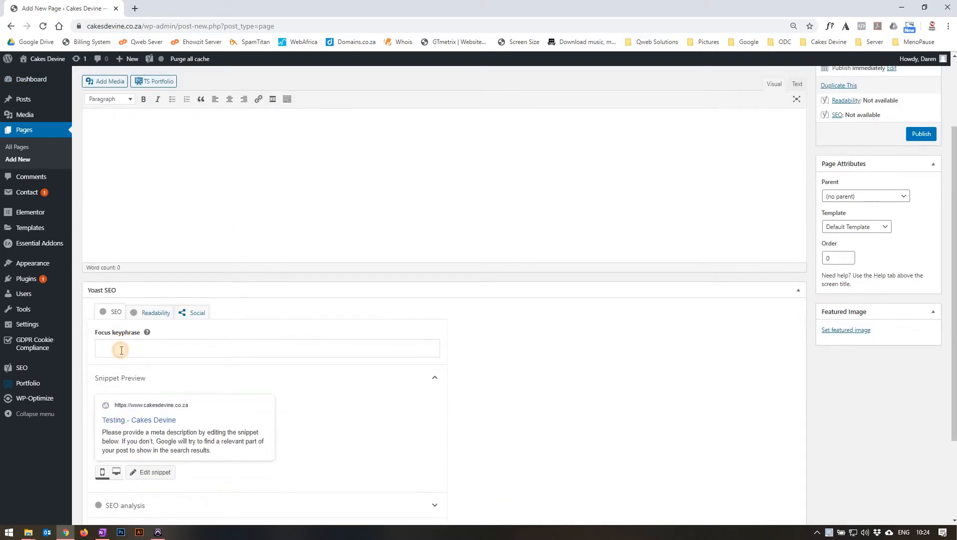
pyautogui.click(121, 350)
pyautogui.hotkey('ctrl', 'v')
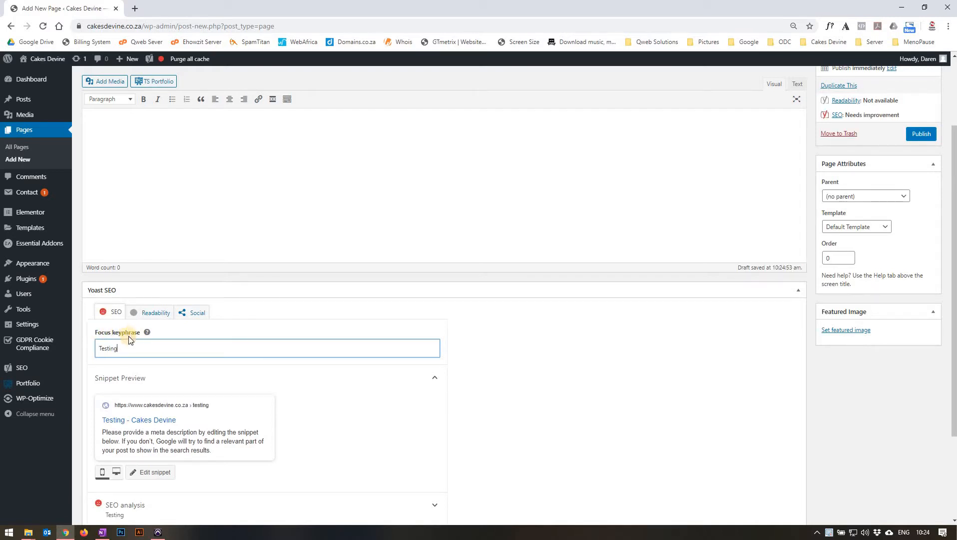
# Step: Edit the Yoast snippet's meta description to read "Testing, new test, old test, run a test, free test, why test? Test today"
pyautogui.scroll(-1, 132, 341)
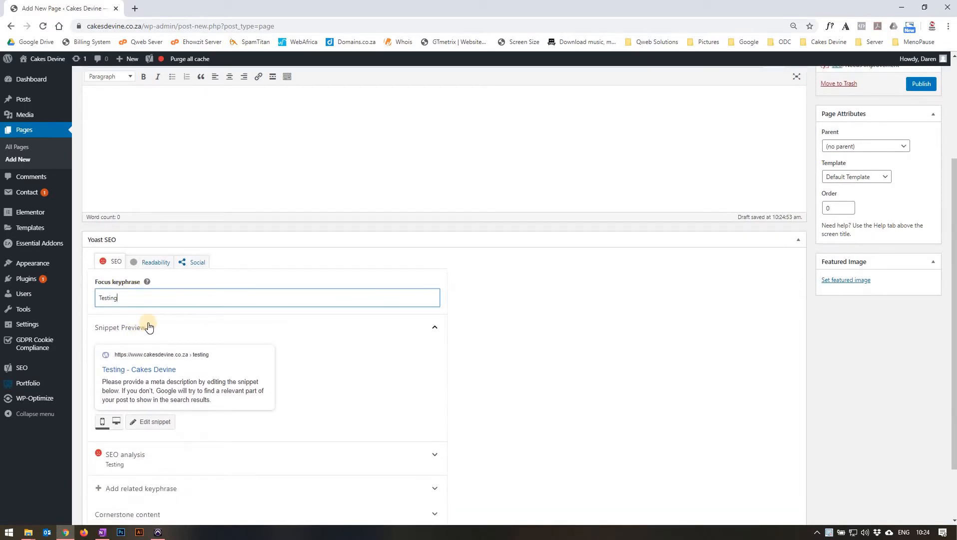
pyautogui.scroll(-2, 149, 327)
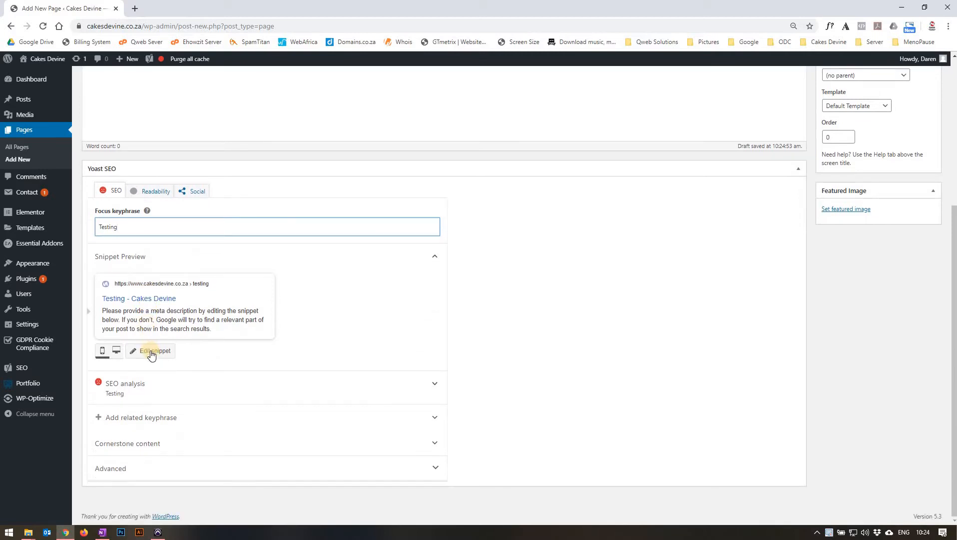
pyautogui.click(152, 353)
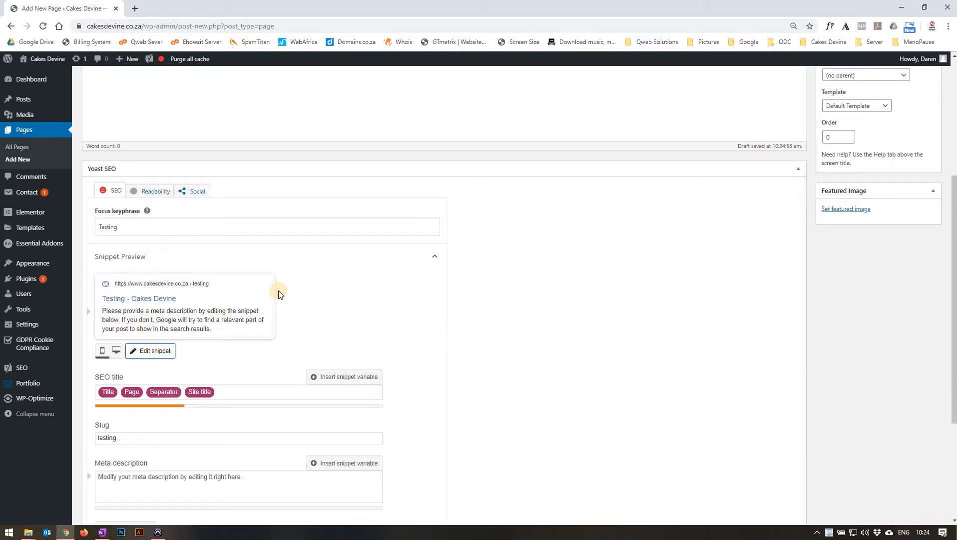
pyautogui.scroll(-2, 279, 294)
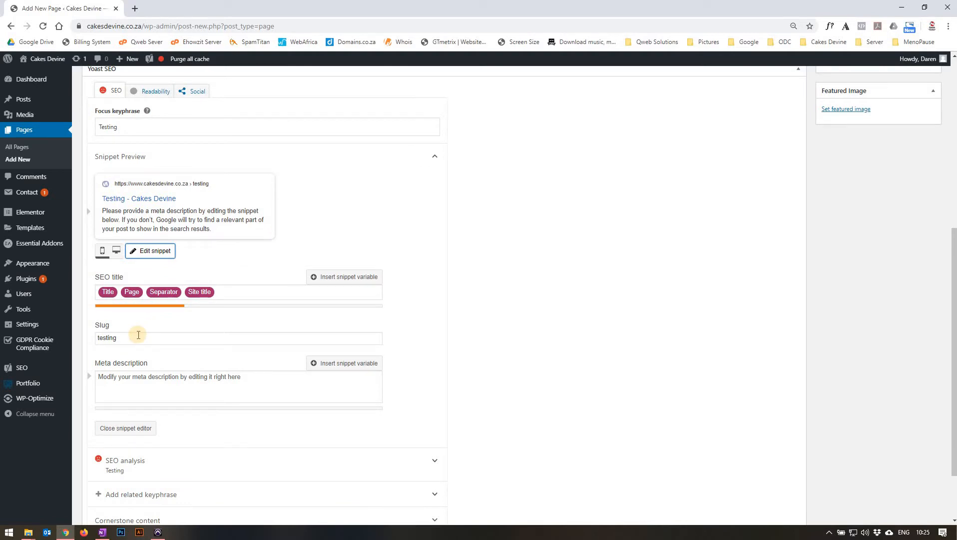
pyautogui.click(132, 377)
pyautogui.hotkey('ctrl', 'v')
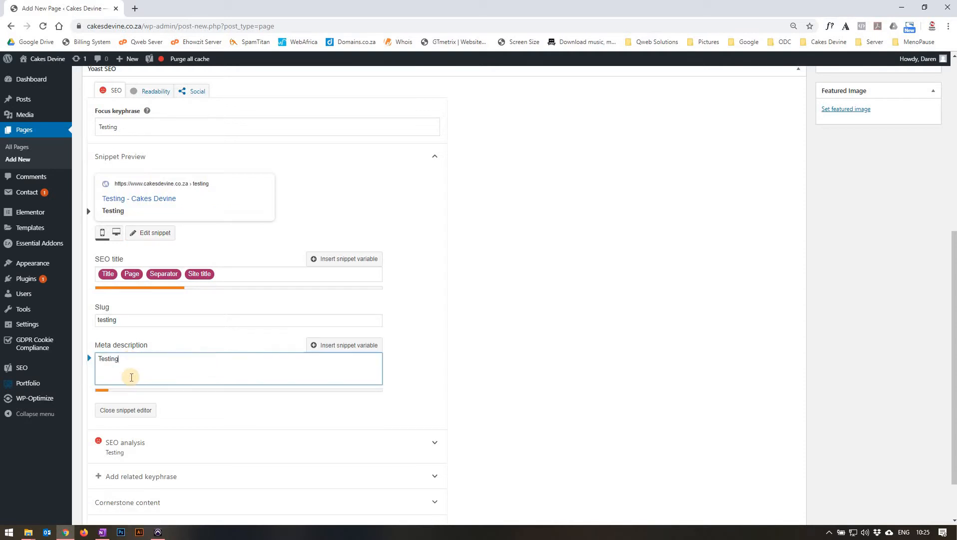
pyautogui.write(',')
pyautogui.write('new test, old test')
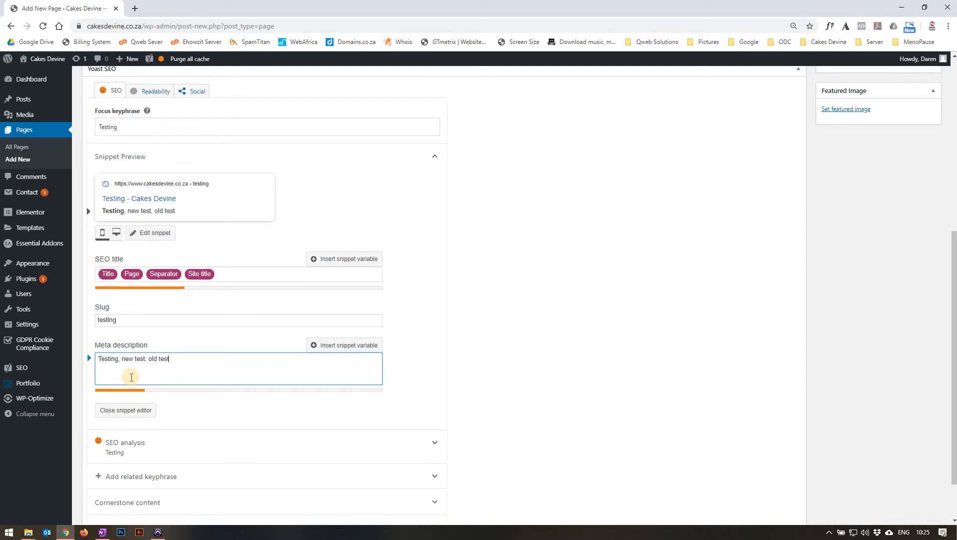
pyautogui.write(', run a test, free test, w')
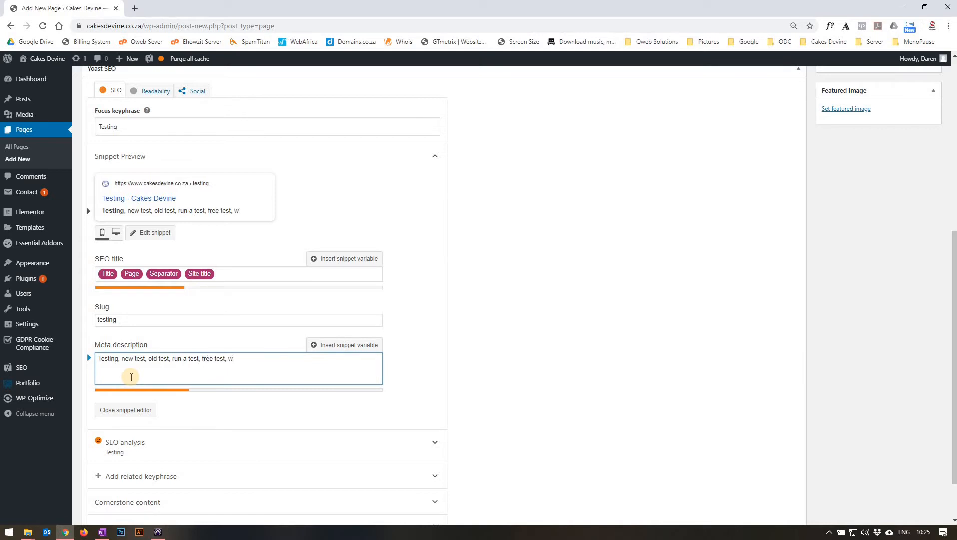
pyautogui.write('hy test? Test')
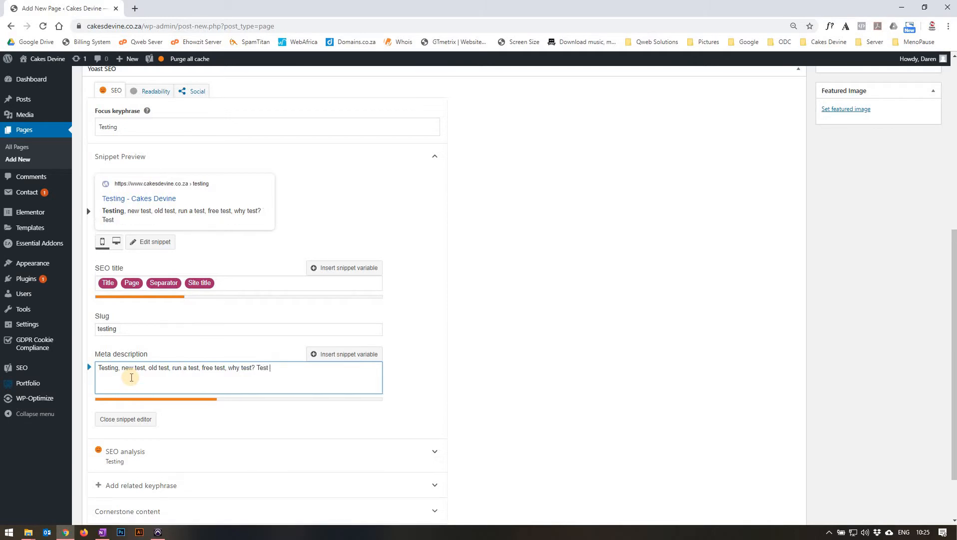
pyautogui.write(' today')
# Step: Copy the whole meta description and append it twice after the existing text
pyautogui.hotkey('ctrl', 'a')
pyautogui.hotkey('ctrl', 'c')
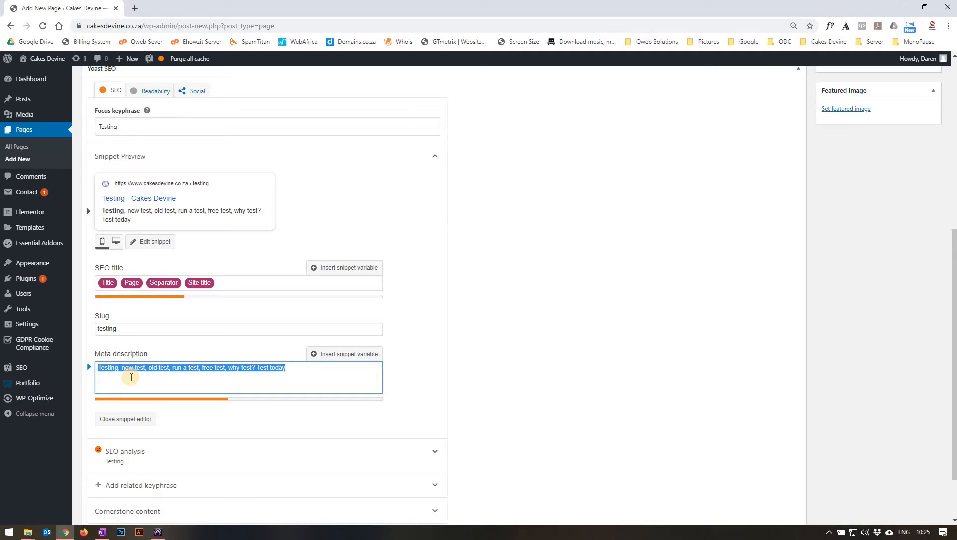
pyautogui.click(131, 377)
pyautogui.hotkey('ctrl', 'v')
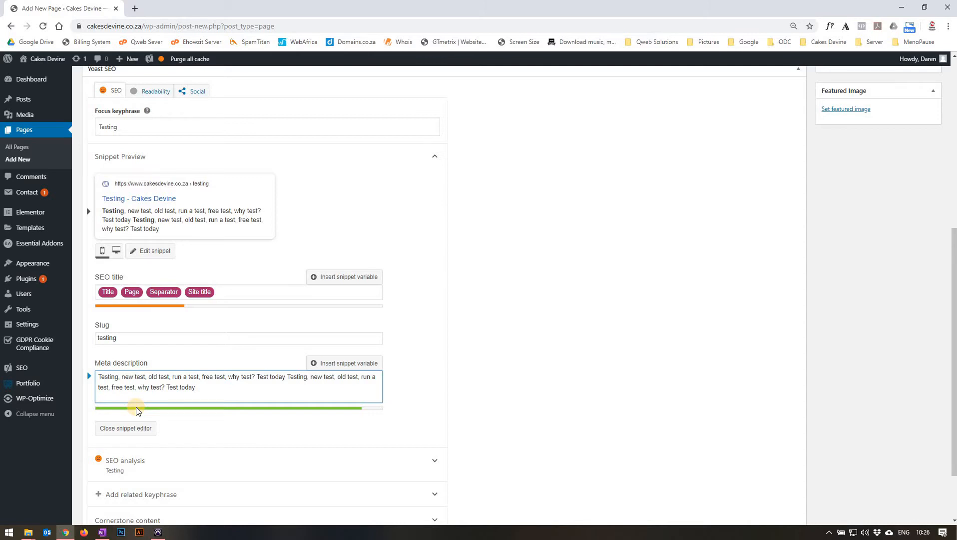
pyautogui.hotkey('ctrl', 'v')
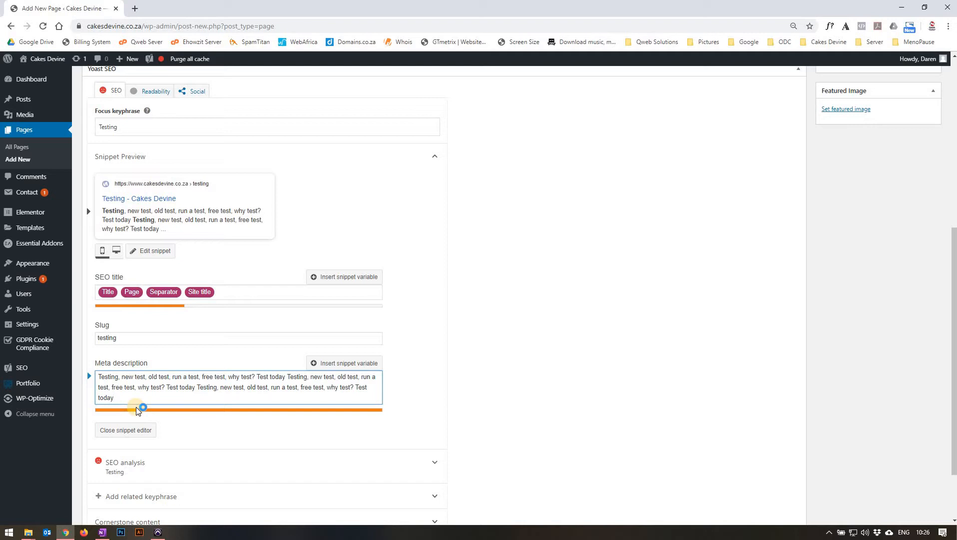
# Step: Trim the third repetition in the meta description down to "Testing," and close the snippet editor
pyautogui.hotkey('ctrl', 'shift', 'Left')
pyautogui.hotkey('ctrl', 'shift', 'Left')
pyautogui.hotkey('ctrl', 'shift', 'Left')
pyautogui.hotkey('ctrl', 'shift', 'Left')
pyautogui.press('BackSpace')
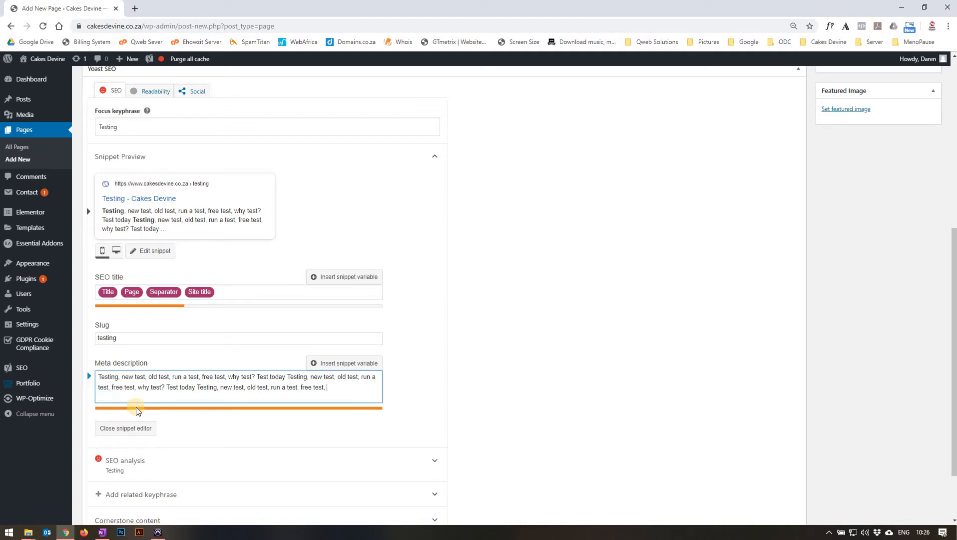
pyautogui.hotkey('ctrl', 'shift', 'Left')
pyautogui.press('BackSpace')
pyautogui.hotkey('ctrl', 'shift', 'Left')
pyautogui.press('BackSpace')
pyautogui.hotkey('ctrl', 'shift', 'Left')
pyautogui.hotkey('ctrl', 'shift', 'Left')
pyautogui.hotkey('ctrl', 'shift', 'Left')
pyautogui.press('BackSpace')
pyautogui.hotkey('ctrl', 'shift', 'Left')
pyautogui.hotkey('ctrl', 'shift', 'Left')
pyautogui.press('BackSpace')
pyautogui.hotkey('ctrl', 'shift', 'Left')
pyautogui.hotkey('ctrl', 'shift', 'Left')
pyautogui.press('BackSpace')
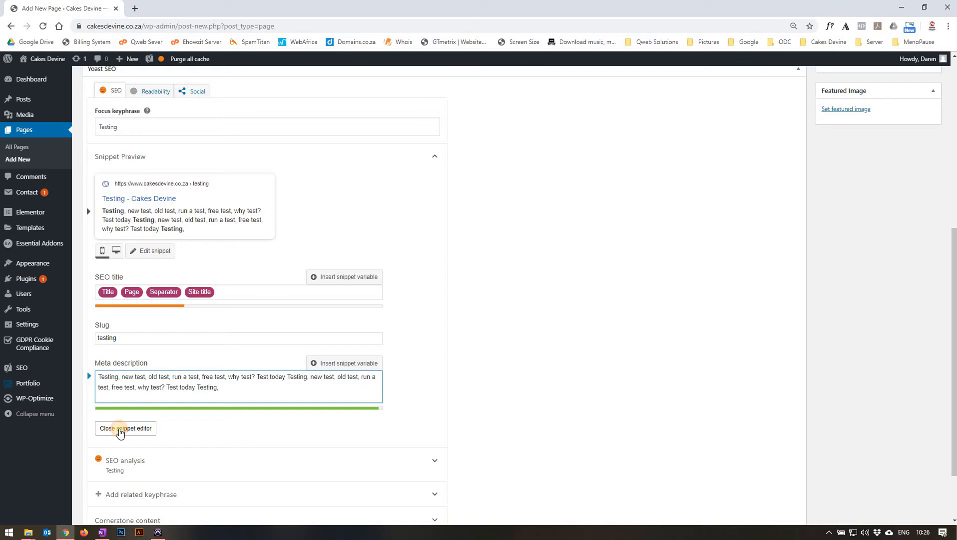
pyautogui.click(123, 428)
# Step: Set the page template to Elementor Full Width in the page attributes
pyautogui.scroll(2, 464, 295)
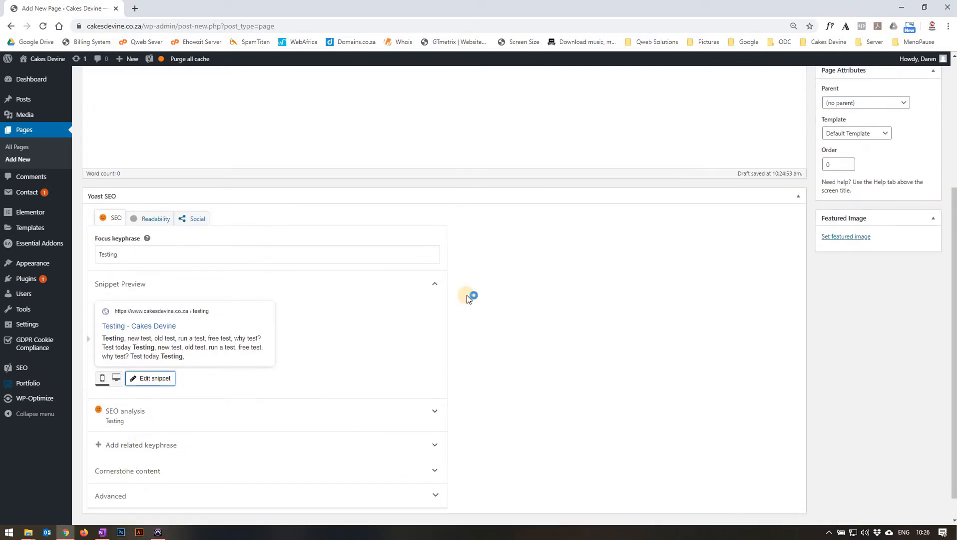
pyautogui.scroll(3, 467, 298)
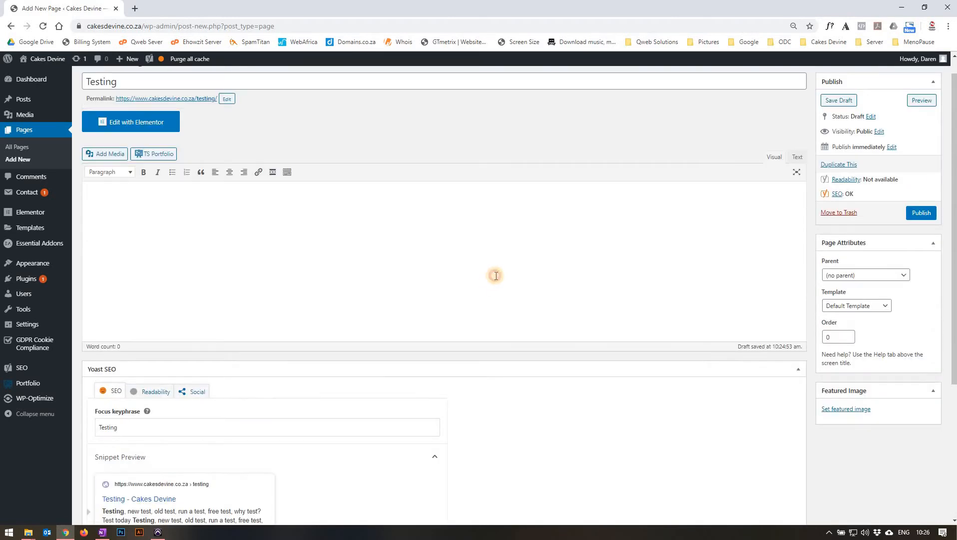
pyautogui.click(831, 310)
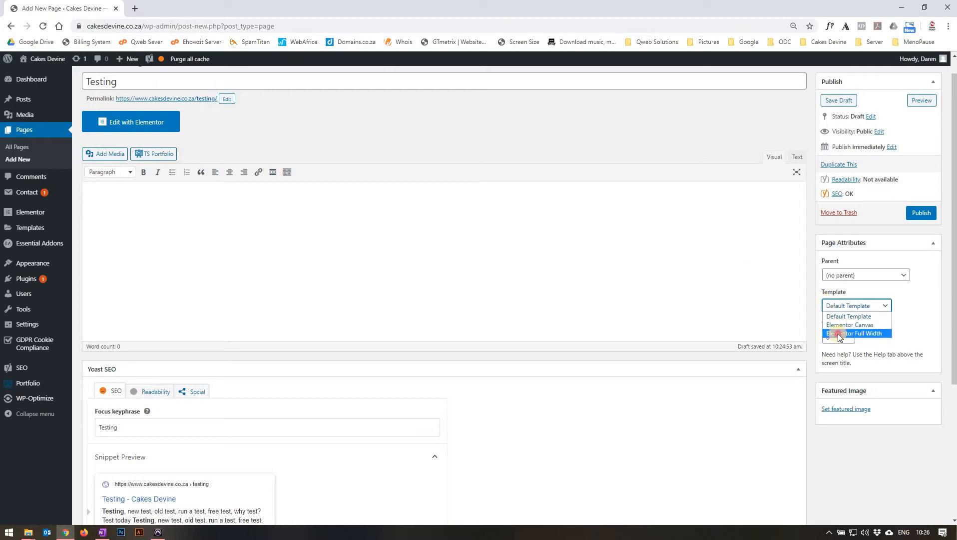
pyautogui.click(839, 333)
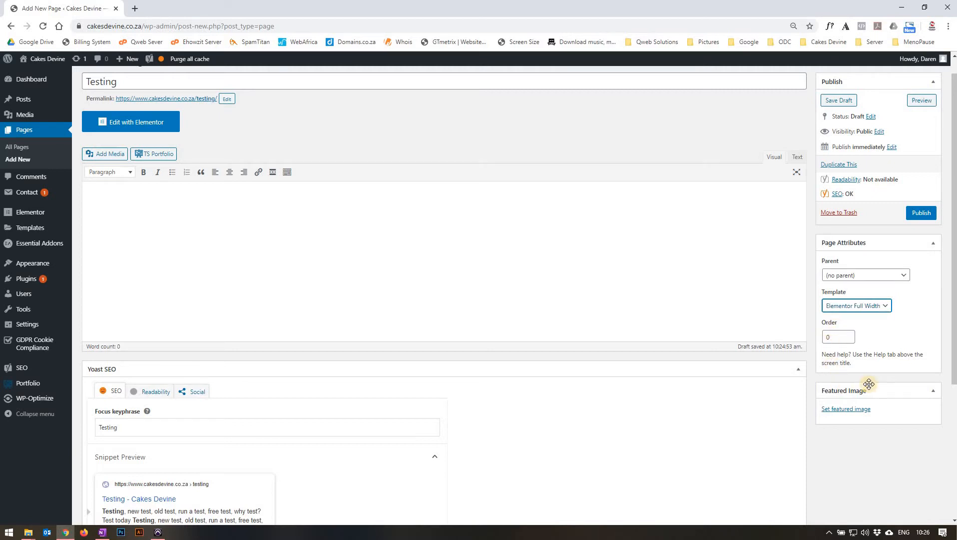
# Step: Set the orange-draped cake photo Untitled-5.jpg from the media library as the page's featured image
pyautogui.click(853, 410)
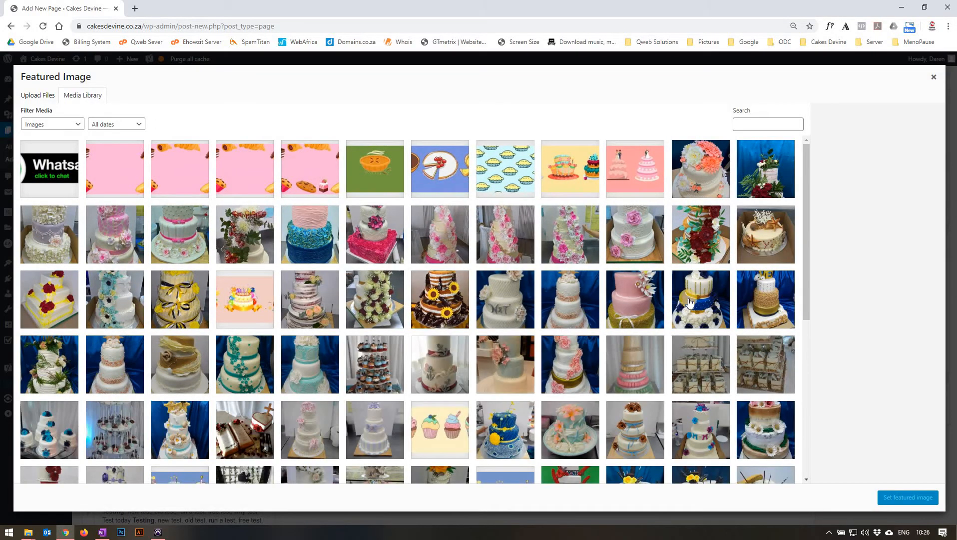
pyautogui.scroll(-1, 593, 320)
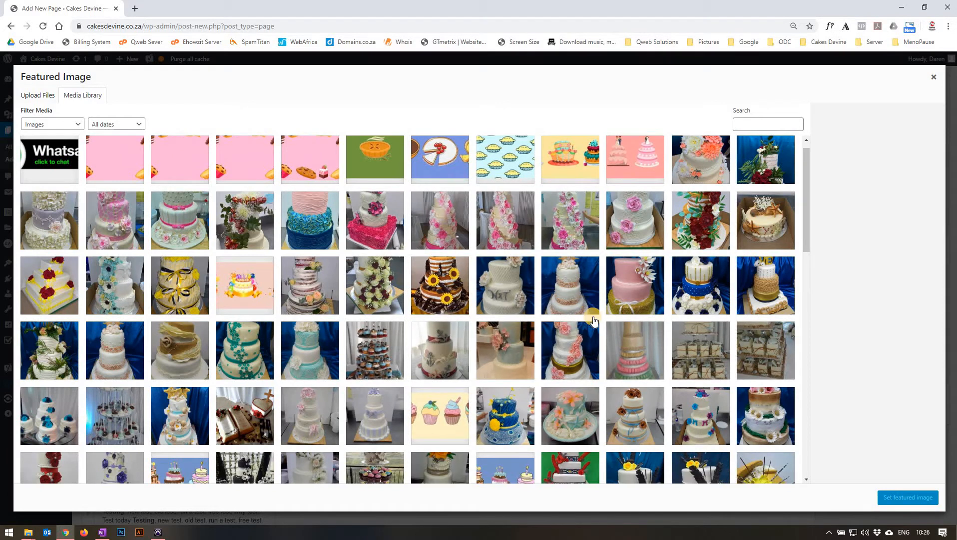
pyautogui.scroll(-3, 593, 320)
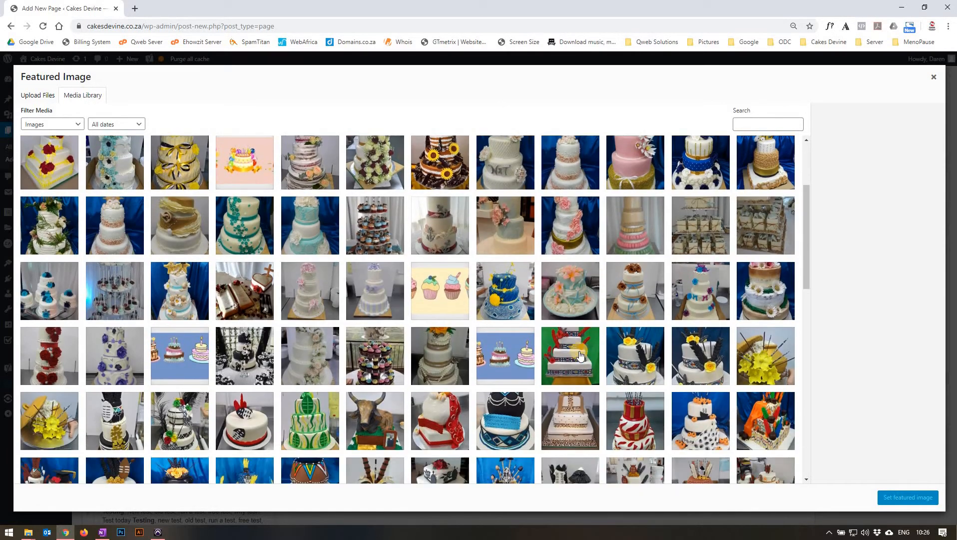
pyautogui.scroll(-1, 682, 365)
pyautogui.click(682, 364)
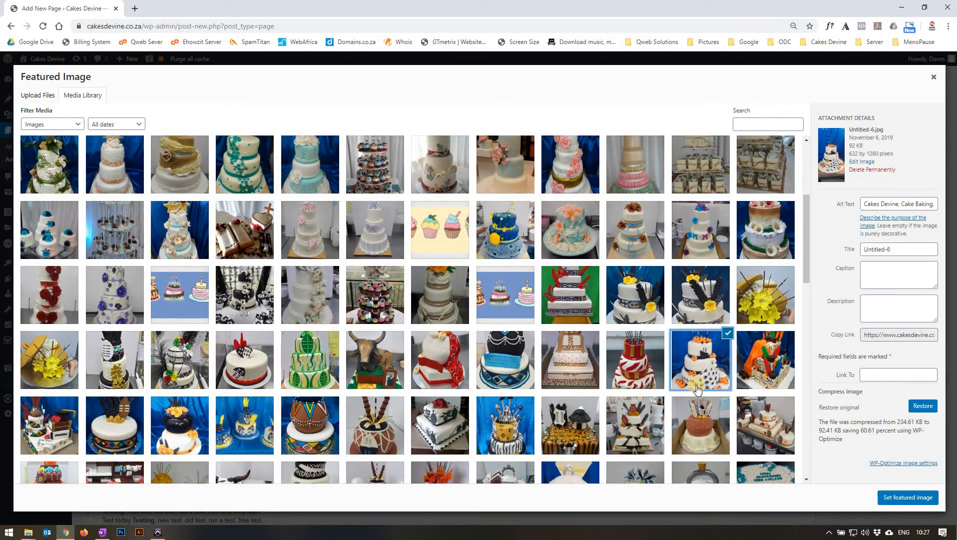
pyautogui.scroll(-1, 710, 320)
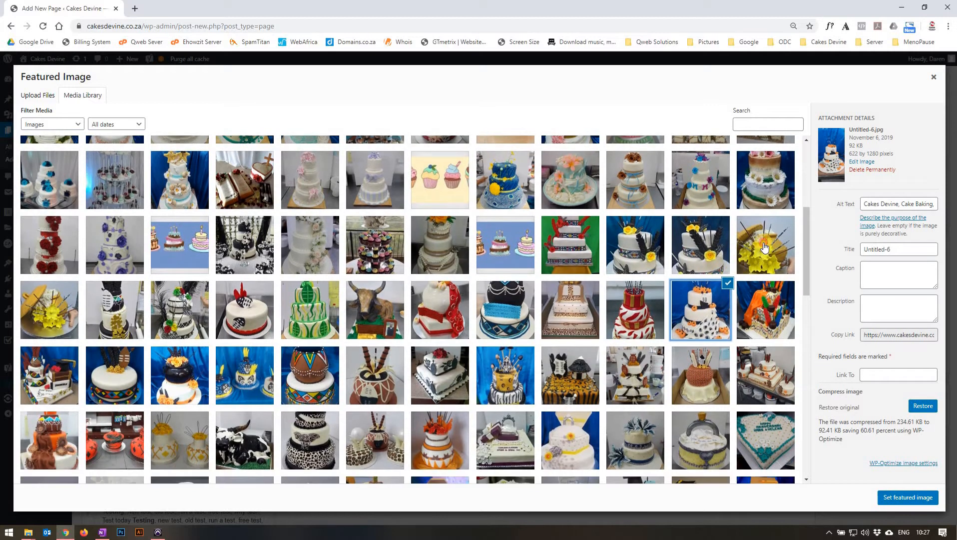
pyautogui.click(765, 248)
pyautogui.click(764, 310)
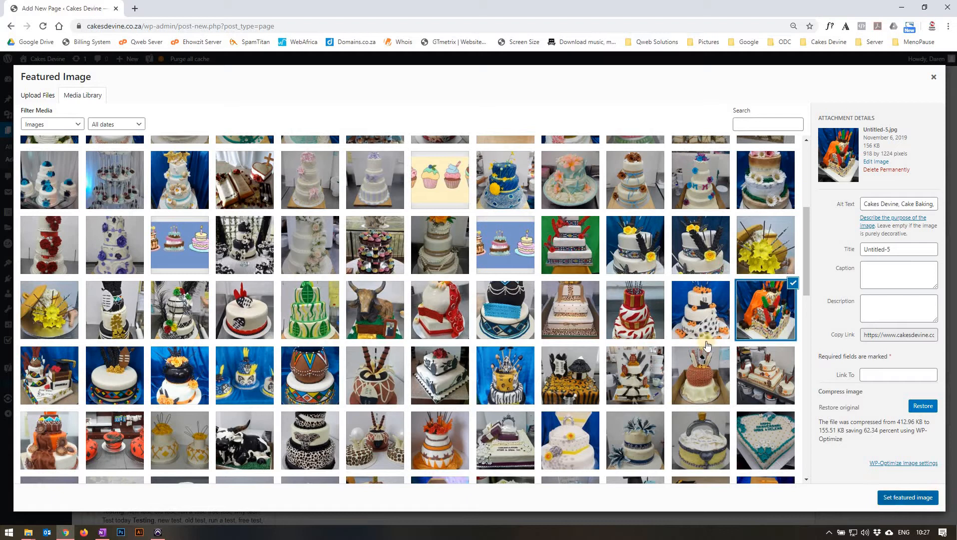
pyautogui.scroll(-1, 831, 323)
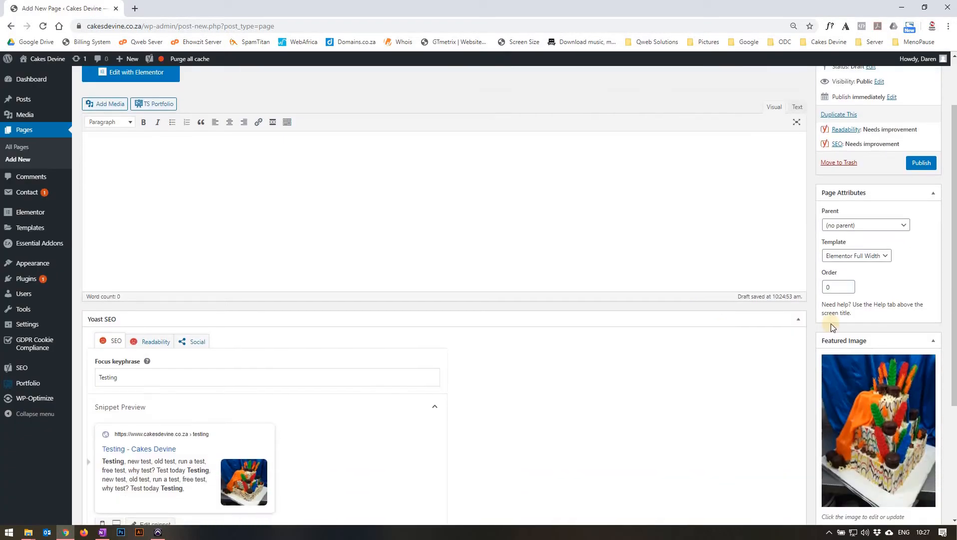
pyautogui.scroll(-1, 865, 347)
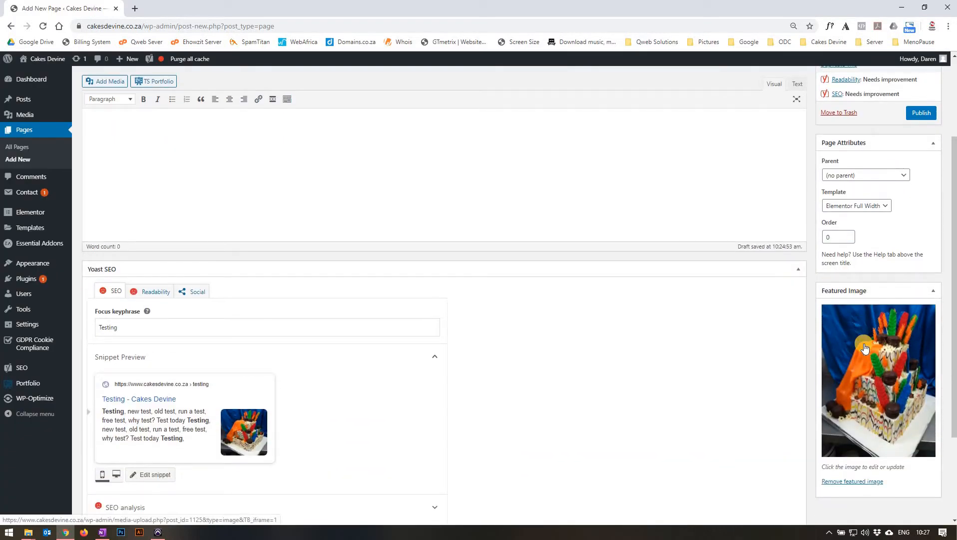
pyautogui.scroll(-1, 499, 303)
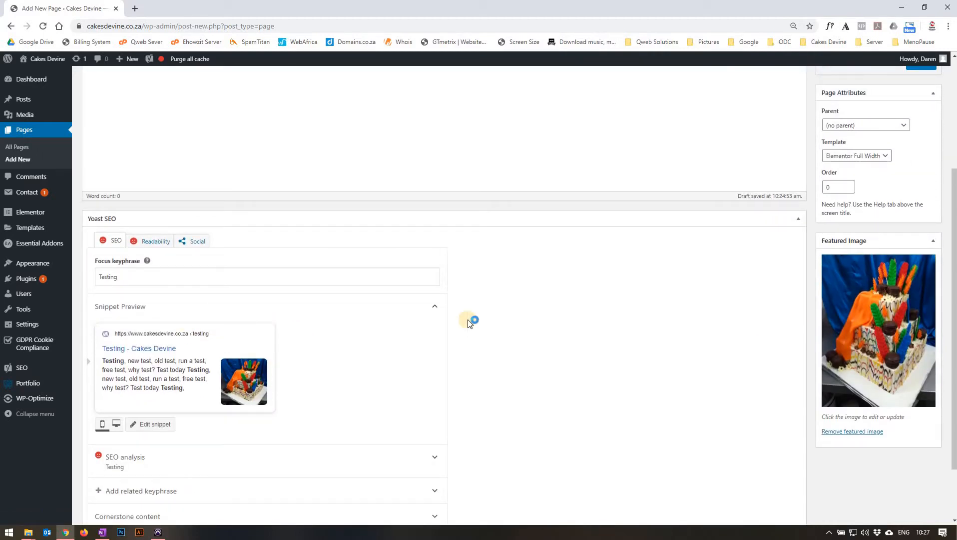
# Step: Publish the Testing page and open it for editing with Elementor
pyautogui.scroll(3, 468, 320)
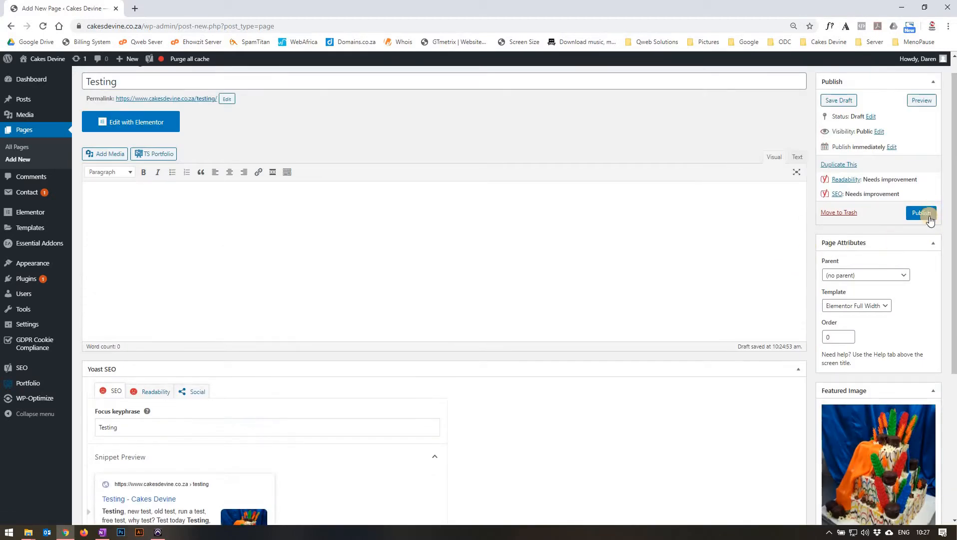
pyautogui.click(921, 213)
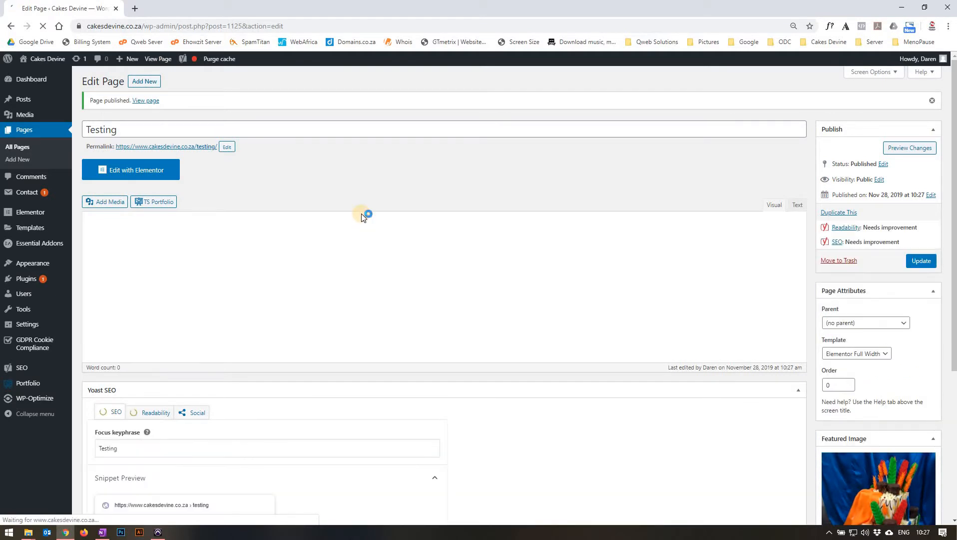
pyautogui.click(168, 171)
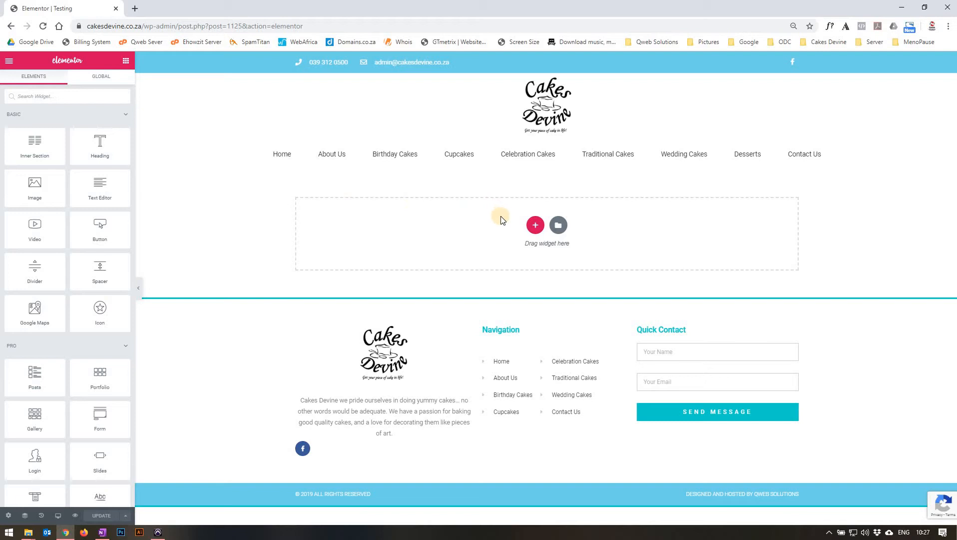
# Step: Add a single-column section with a Text Editor widget and replace its placeholder text with "Testing"
pyautogui.click(537, 226)
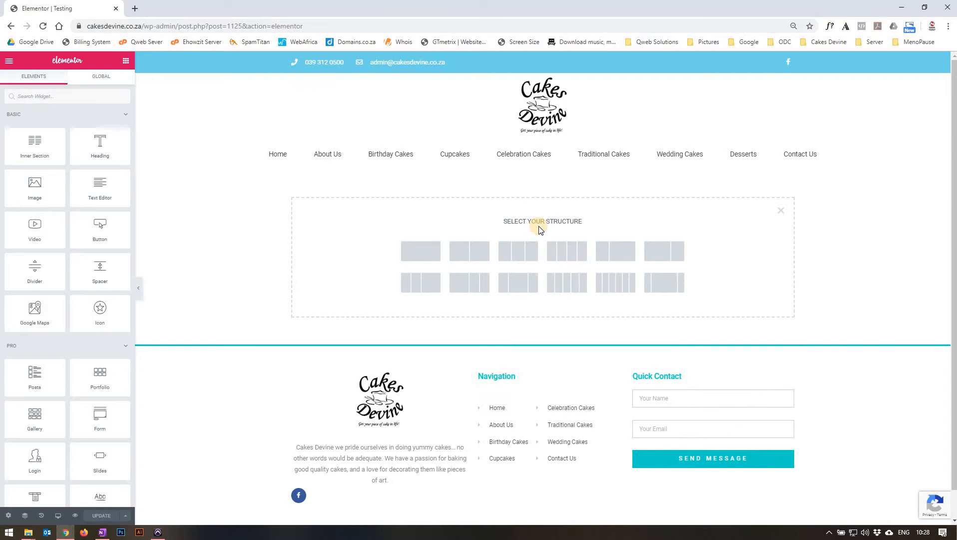
pyautogui.click(424, 252)
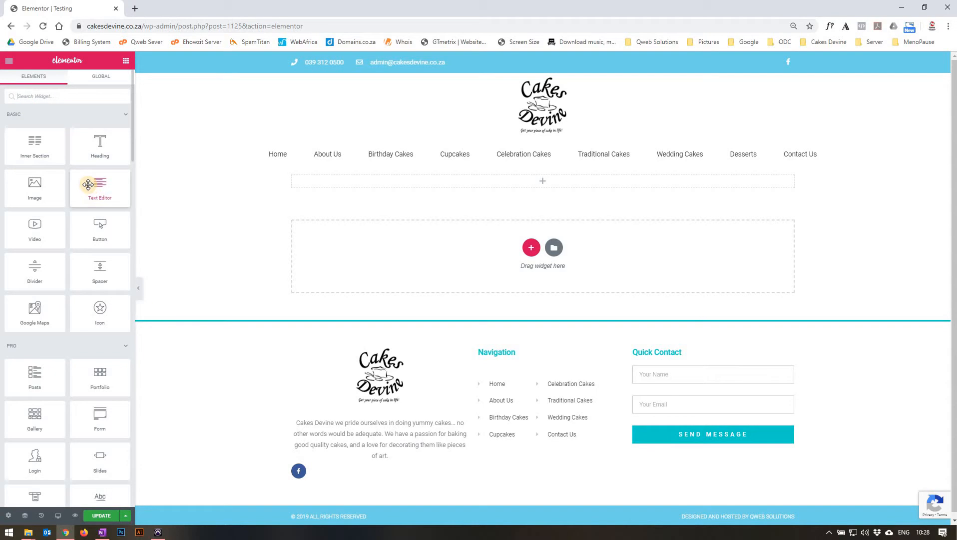
pyautogui.moveTo(88, 184); pyautogui.dragTo(409, 177)
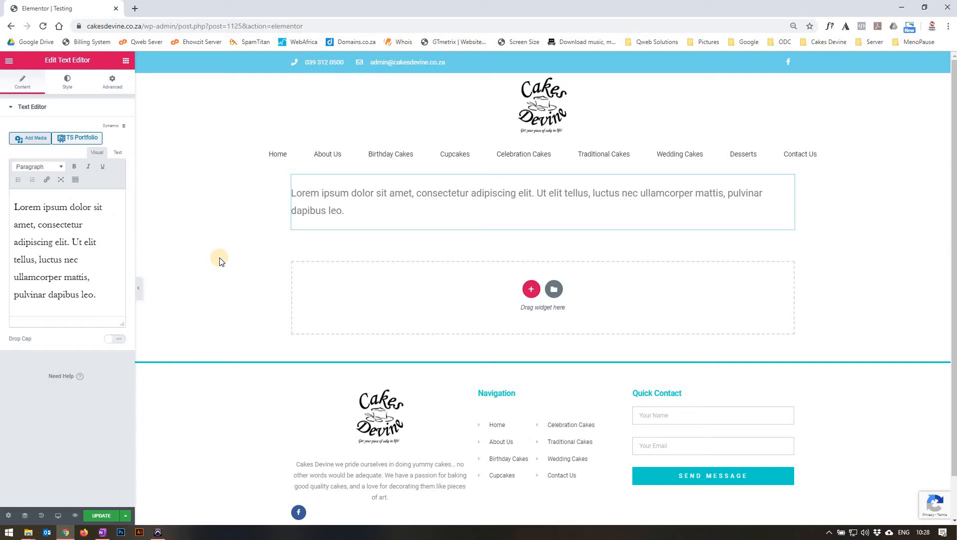
pyautogui.click(53, 241)
pyautogui.tripleClick(54, 242)
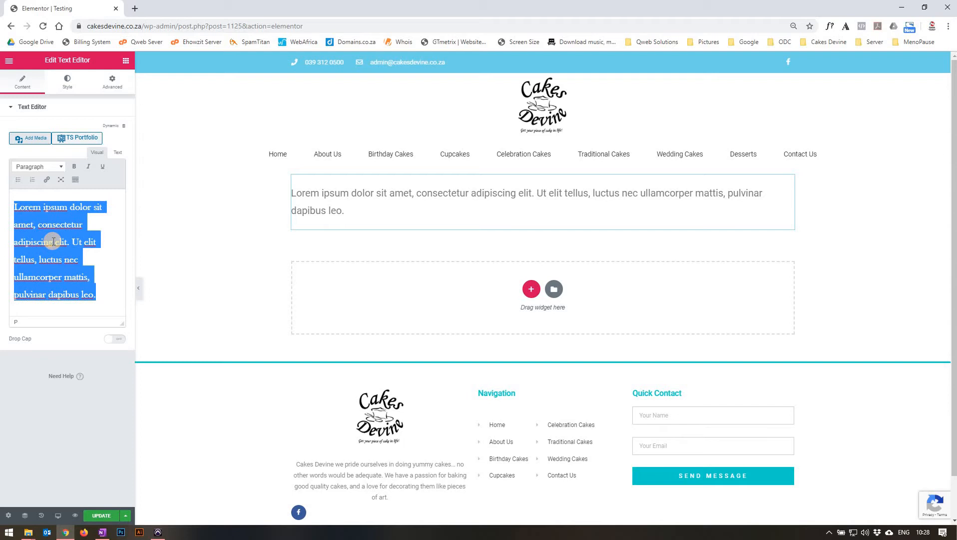
pyautogui.write('Testing')
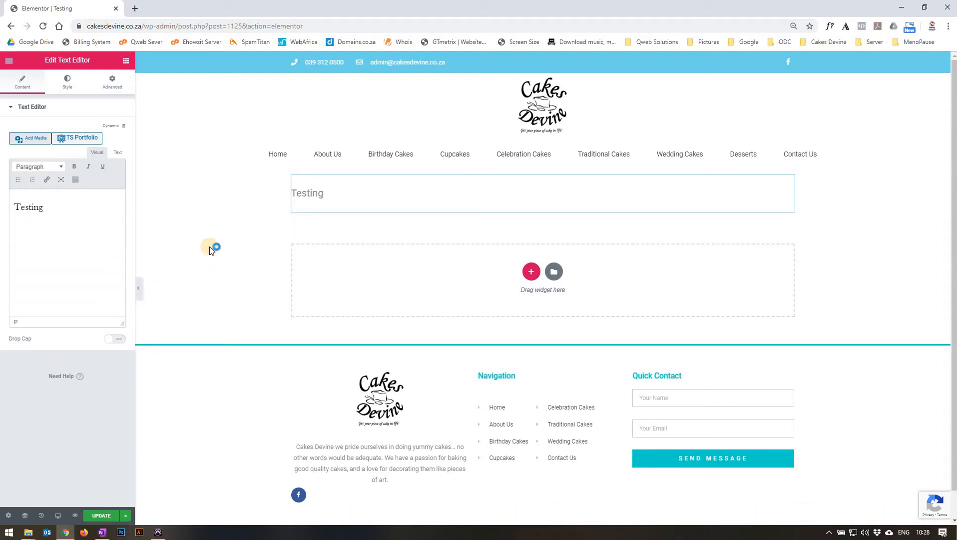
# Step: Centre the Testing text and set its text colour to black
pyautogui.click(69, 83)
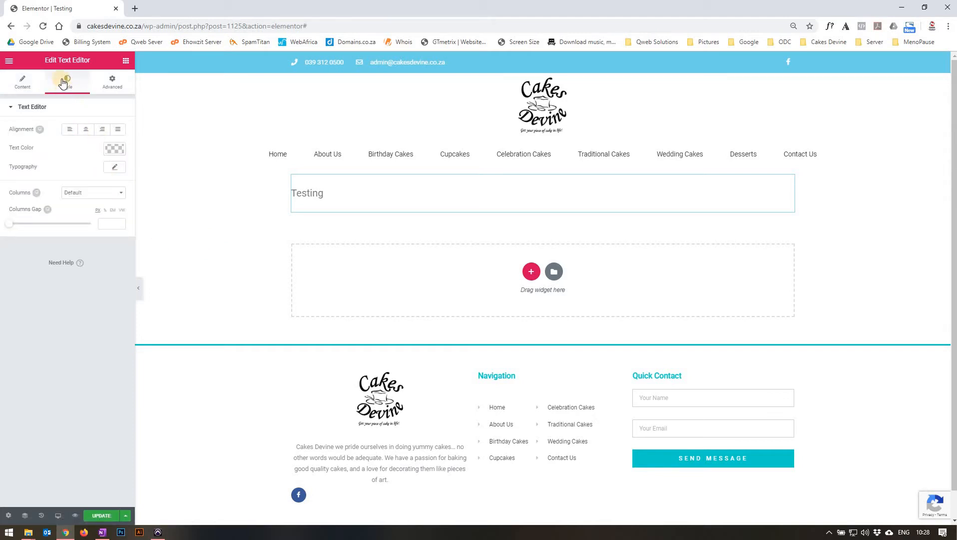
pyautogui.click(90, 131)
pyautogui.click(111, 147)
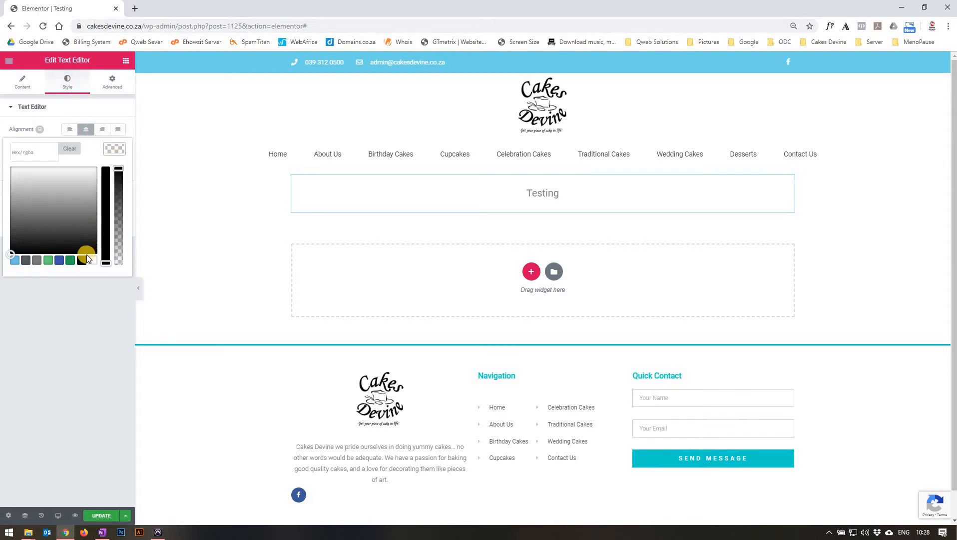
pyautogui.click(82, 259)
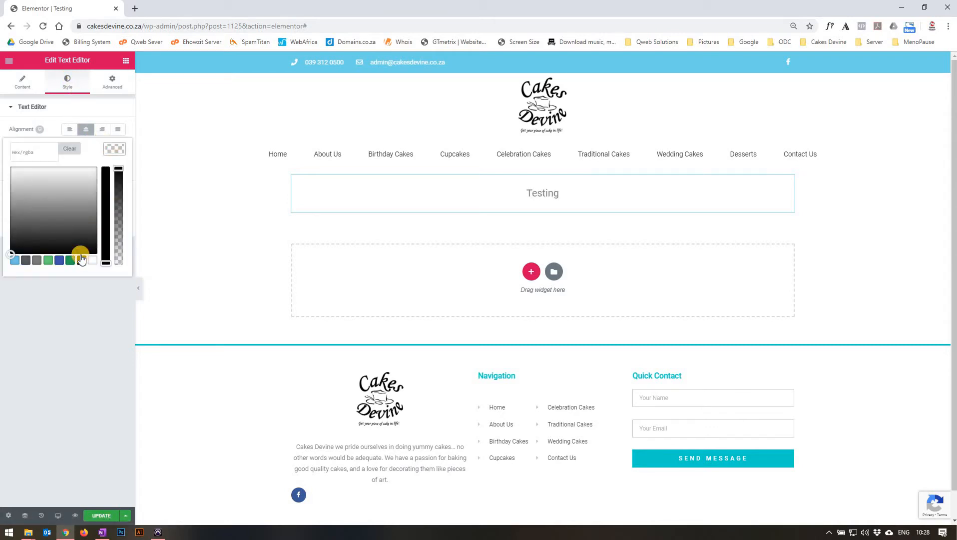
pyautogui.click(114, 148)
# Step: Enlarge the Testing text to a heading-like font size in its typography settings
pyautogui.click(112, 167)
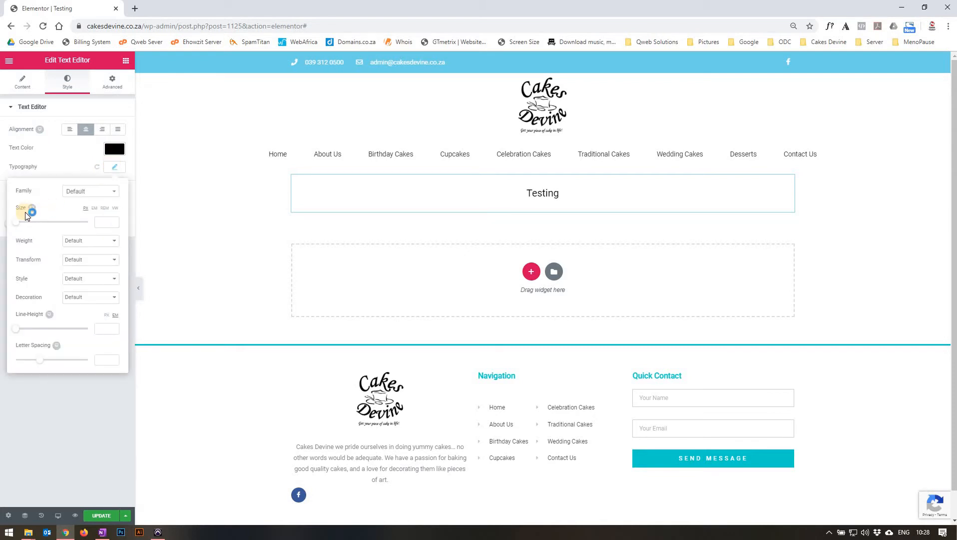
pyautogui.moveTo(14, 226); pyautogui.dragTo(42, 228)
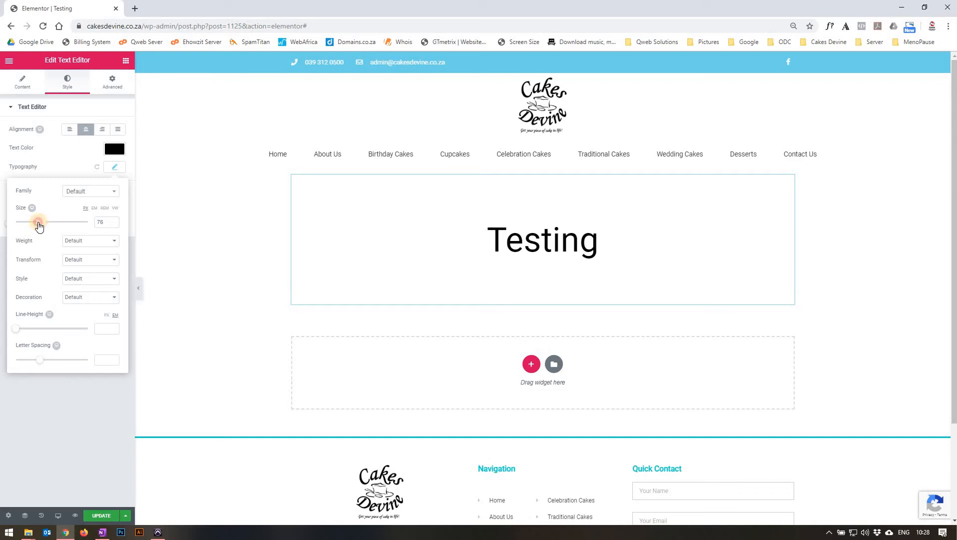
pyautogui.click(115, 169)
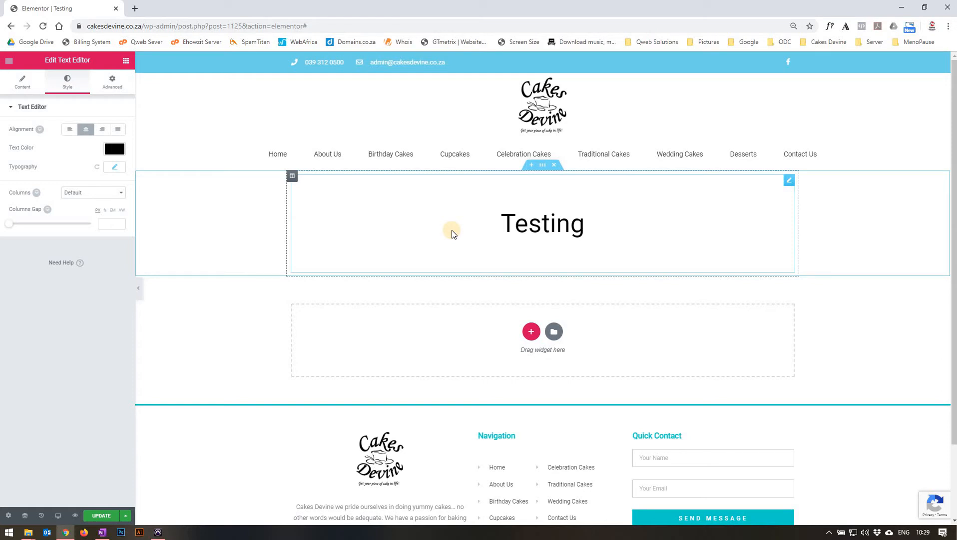
# Step: Add a section with two equal columns below the Testing heading and place a Text Editor widget in its left column
pyautogui.click(536, 339)
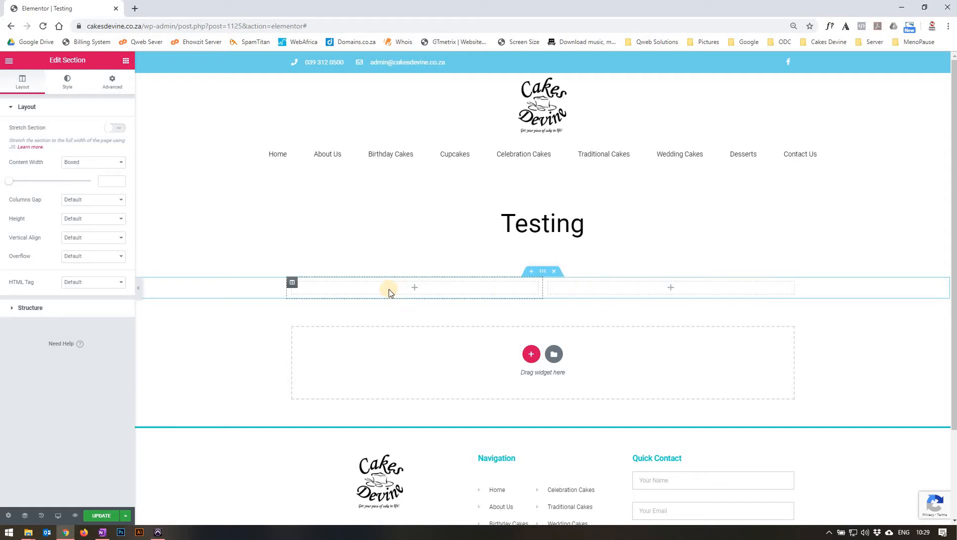
pyautogui.click(126, 60)
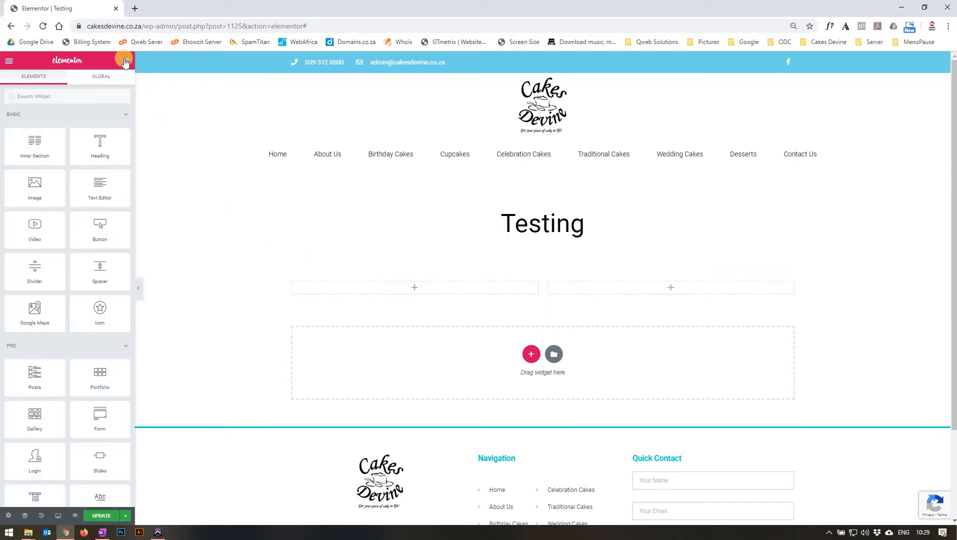
pyautogui.moveTo(94, 183); pyautogui.dragTo(359, 284)
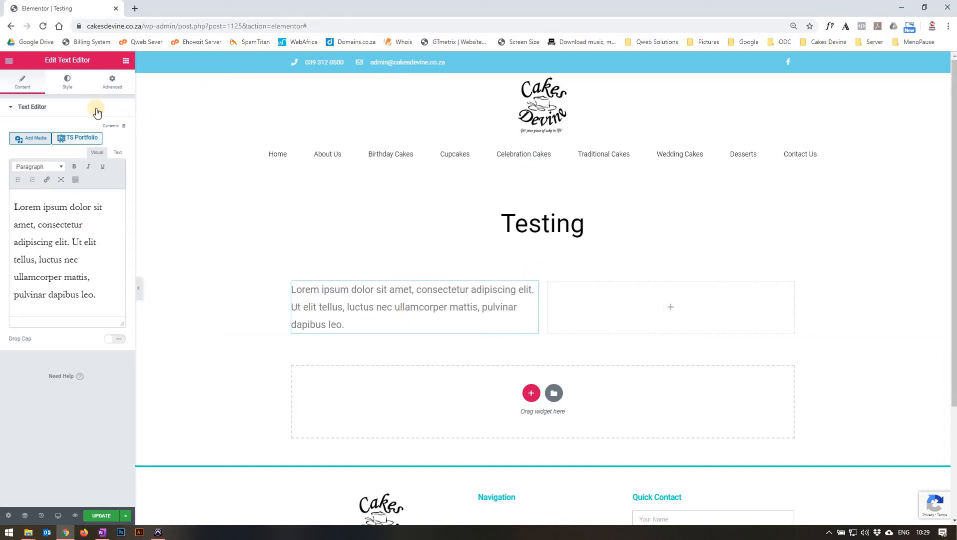
# Step: Set the text colour of the left column's placeholder paragraph to black
pyautogui.click(69, 90)
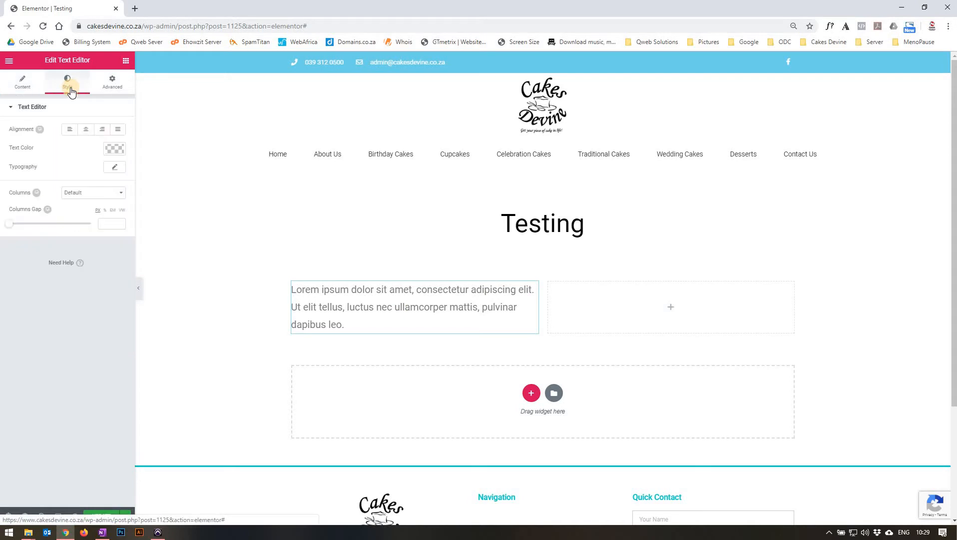
pyautogui.click(113, 150)
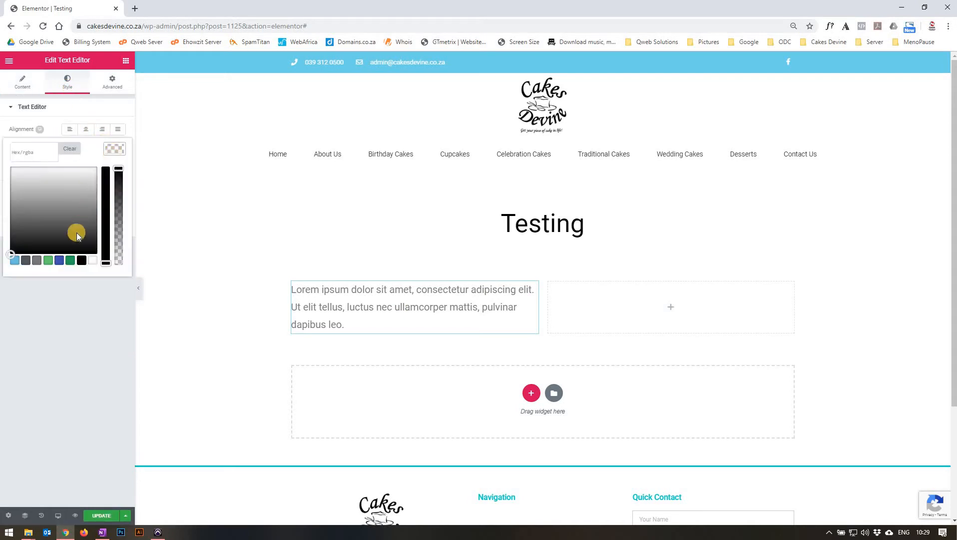
pyautogui.click(83, 261)
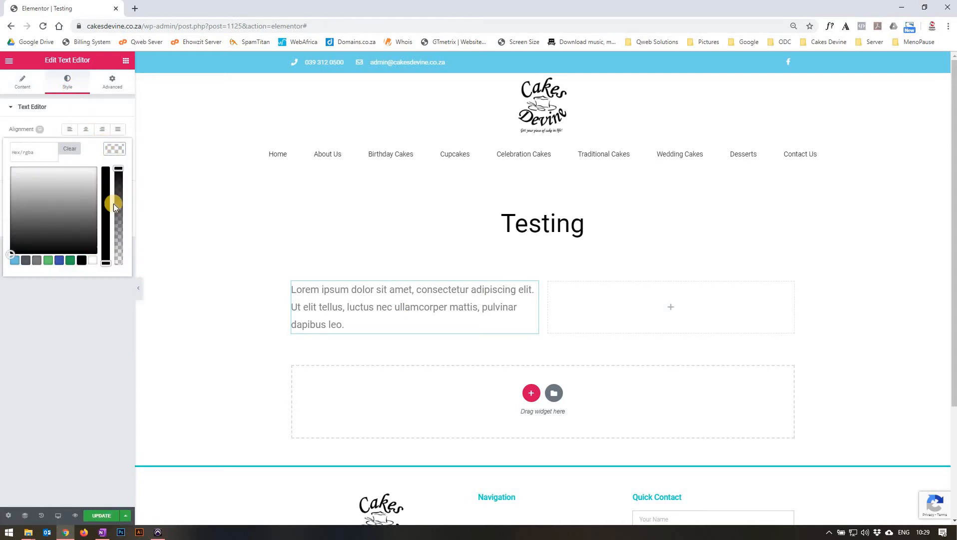
pyautogui.click(118, 149)
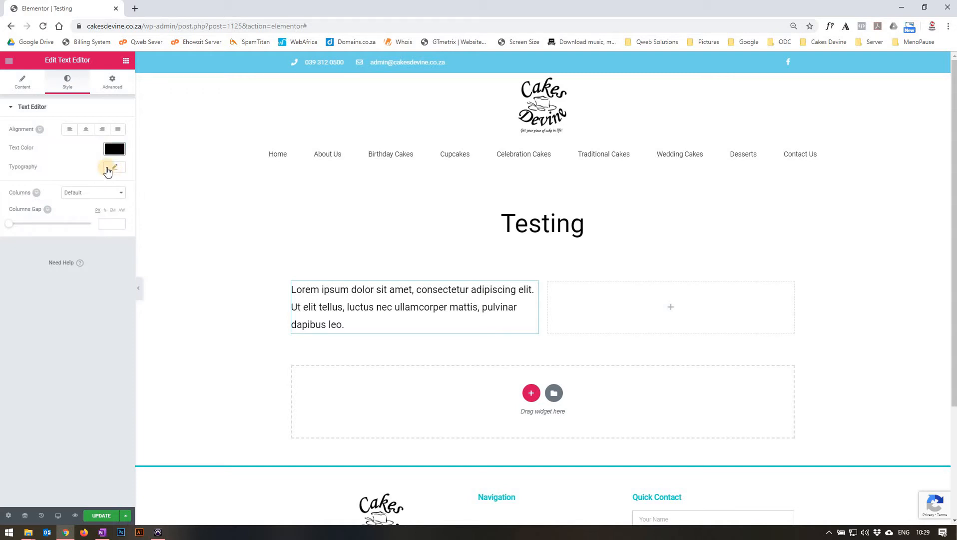
# Step: Place an Image widget in the right column and fill it with the ring-topped cake photo IMG_20160317_144247-Copy.jpg from the media library
pyautogui.click(127, 60)
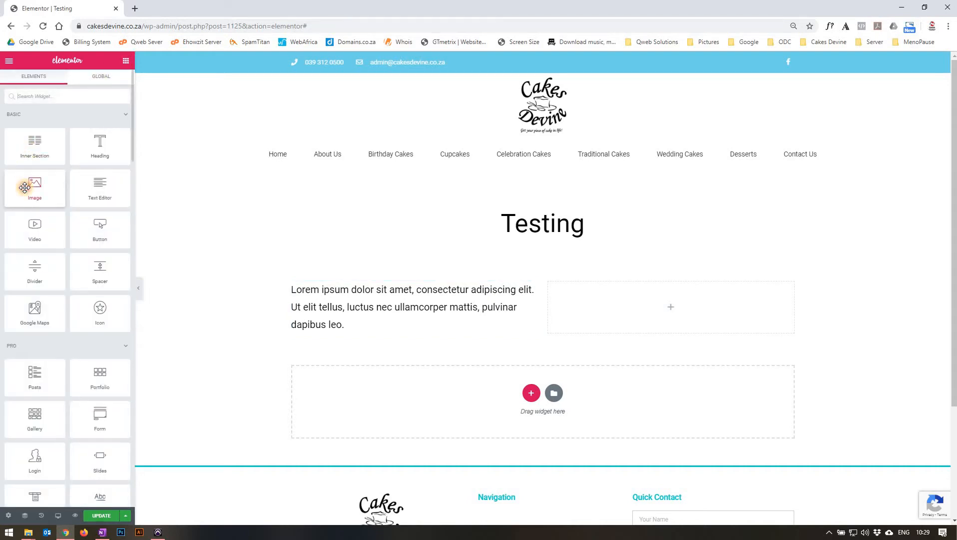
pyautogui.moveTo(26, 187); pyautogui.dragTo(585, 281)
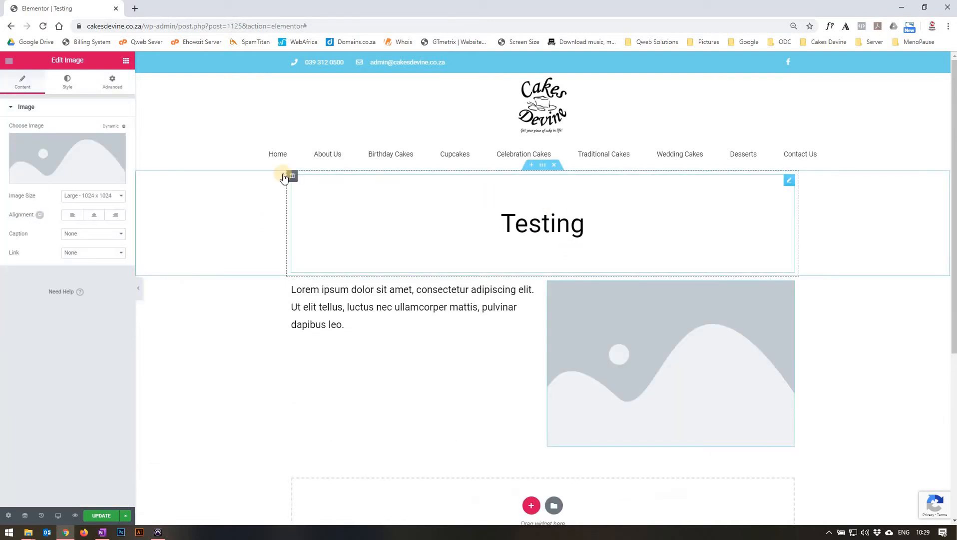
pyautogui.click(60, 156)
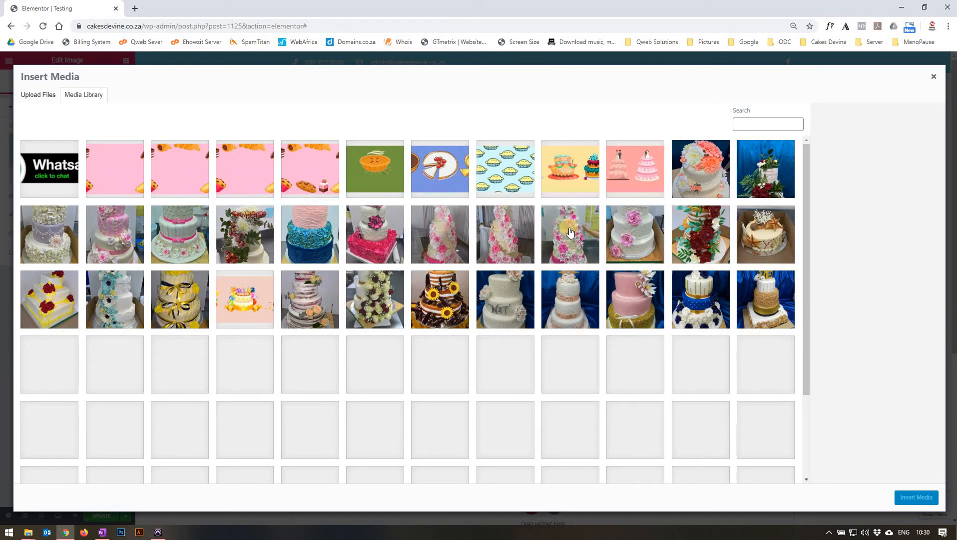
pyautogui.scroll(-1, 571, 233)
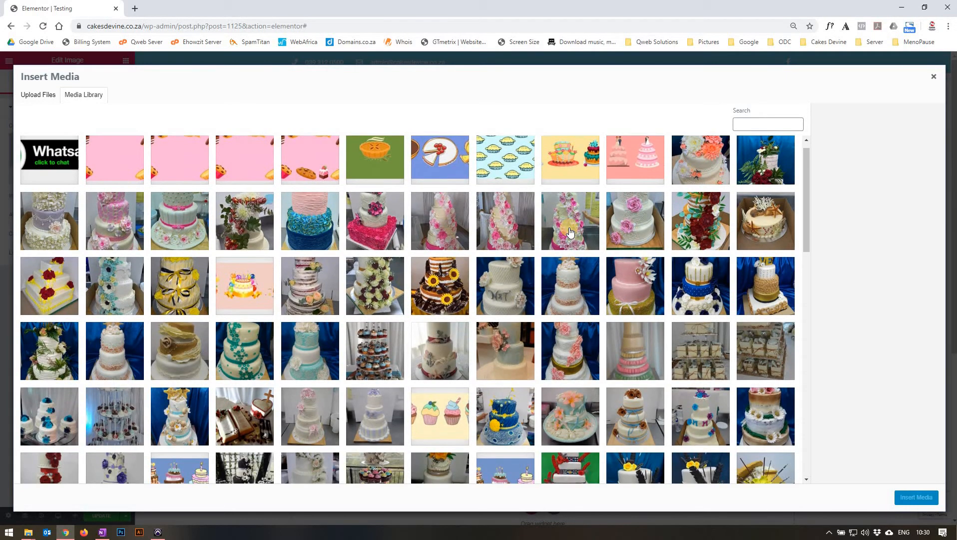
pyautogui.scroll(-2, 570, 232)
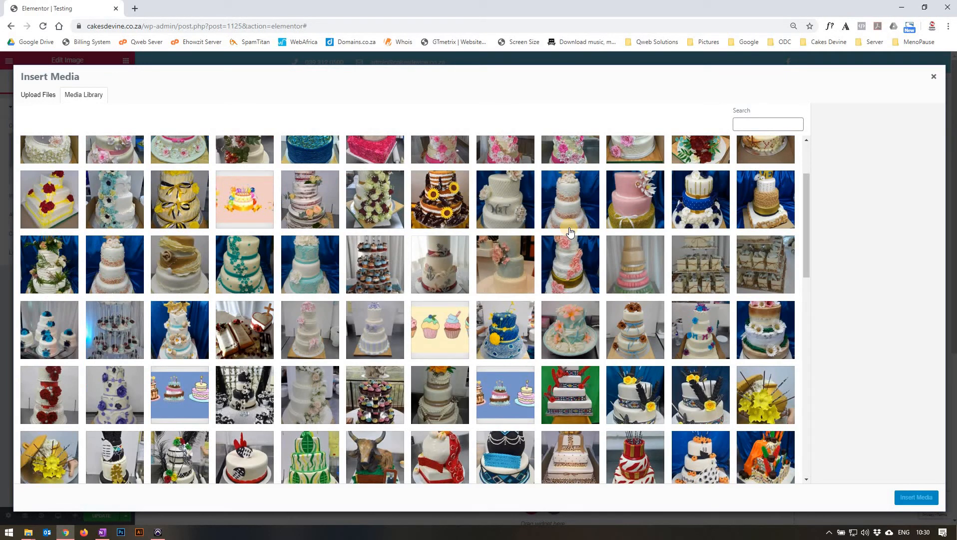
pyautogui.scroll(-2, 571, 232)
pyautogui.scroll(-2, 576, 230)
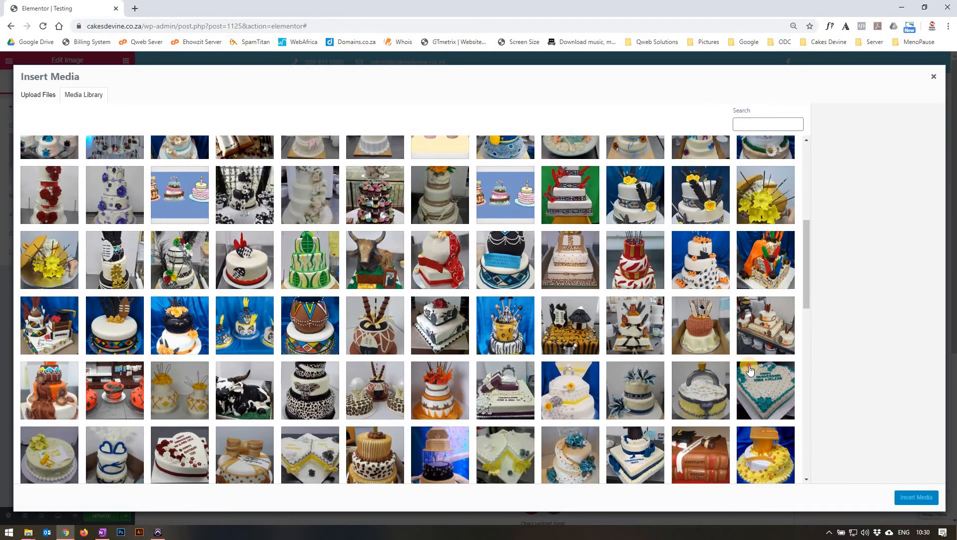
pyautogui.click(750, 369)
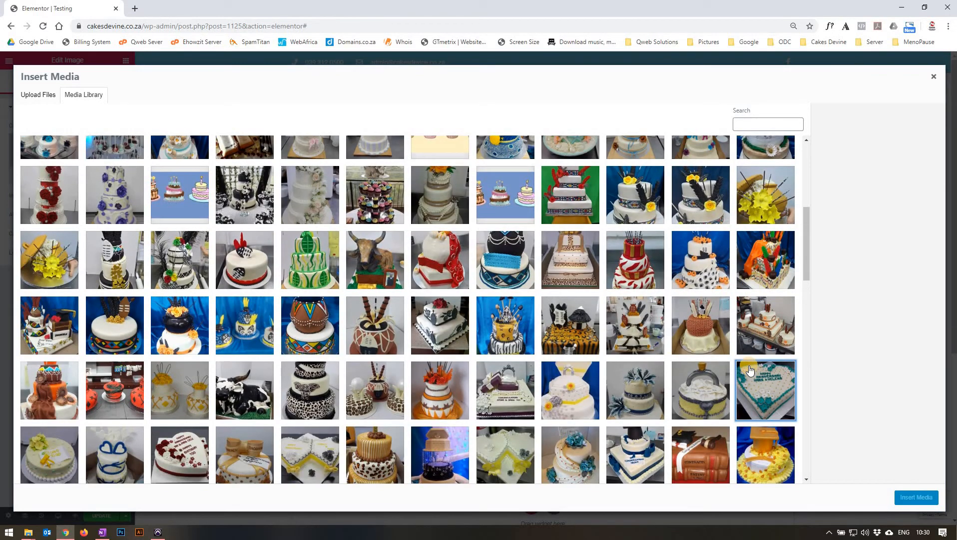
pyautogui.click(706, 384)
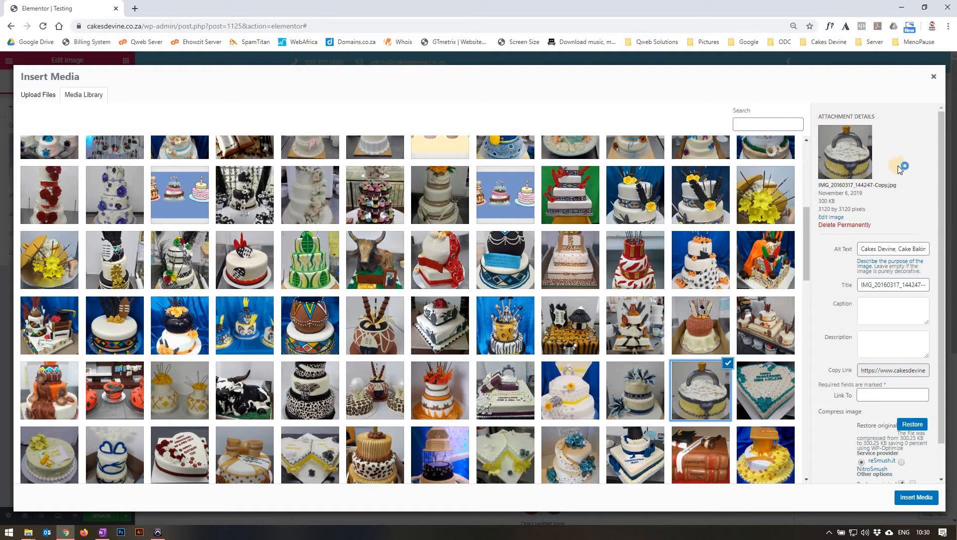
pyautogui.click(905, 505)
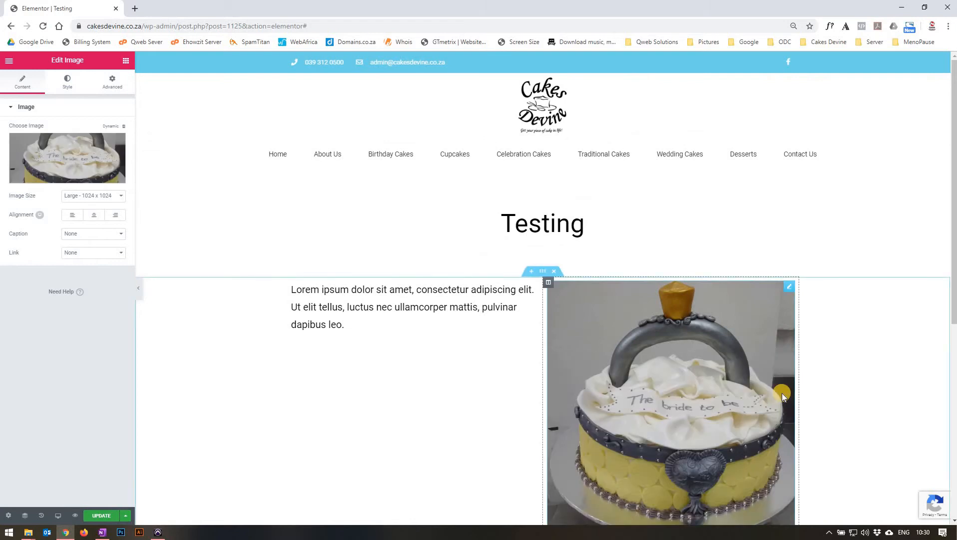
# Step: Set the vertical alignment of the column holding the placeholder paragraph to Middle
pyautogui.scroll(-2, 782, 395)
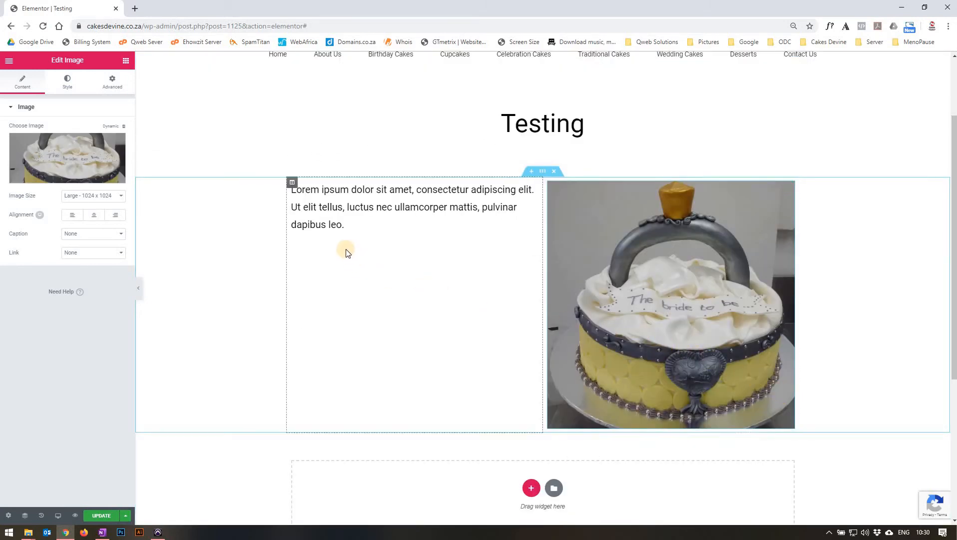
pyautogui.click(292, 185)
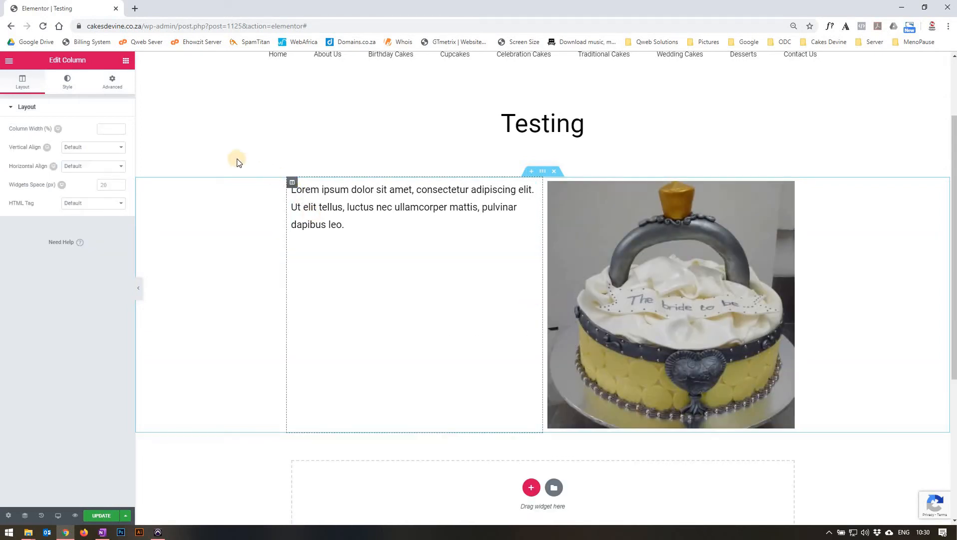
pyautogui.click(104, 149)
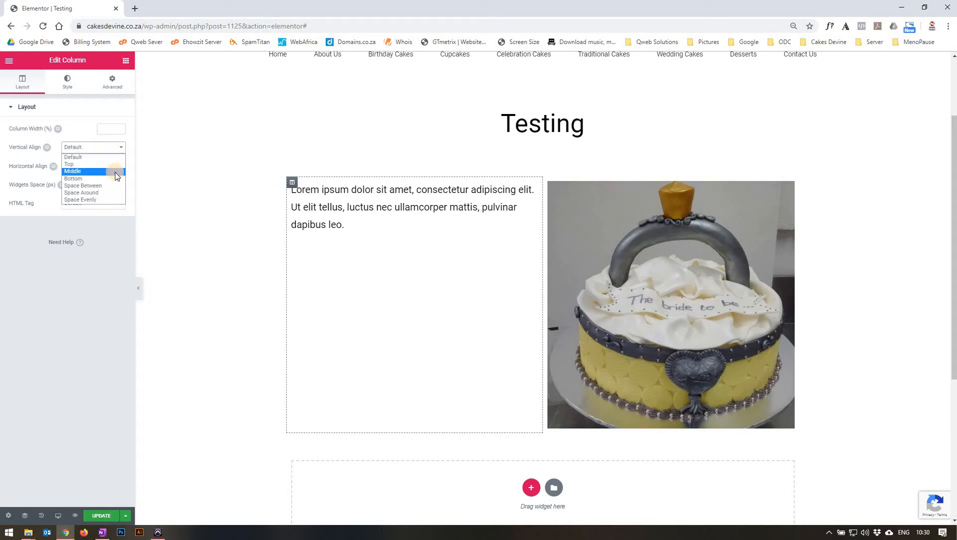
pyautogui.click(116, 171)
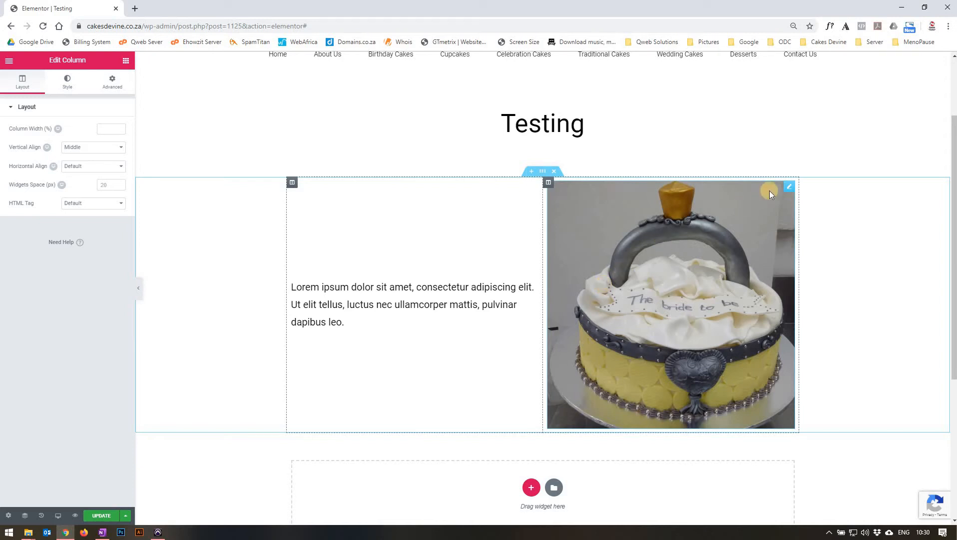
# Step: Set the cake image's margin and padding to 0 on all sides
pyautogui.click(789, 186)
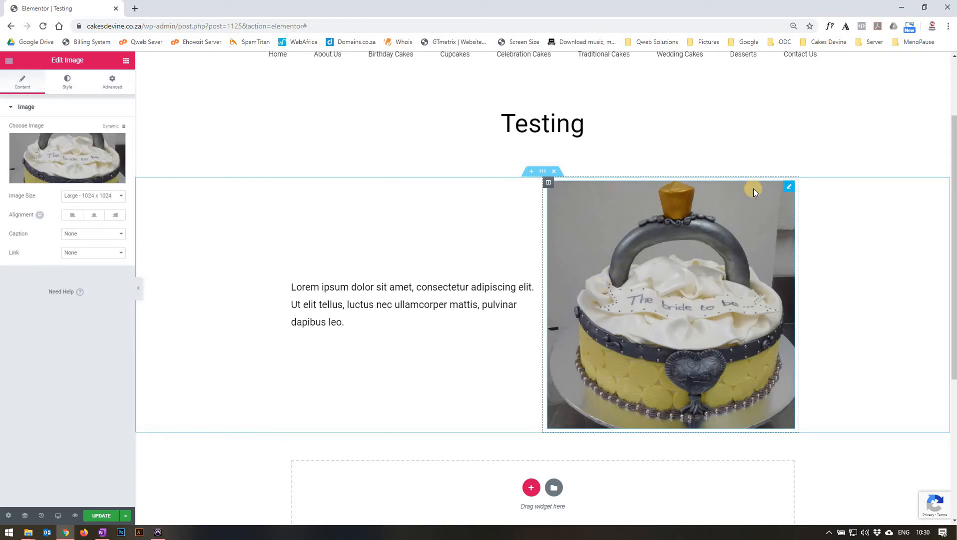
pyautogui.click(122, 79)
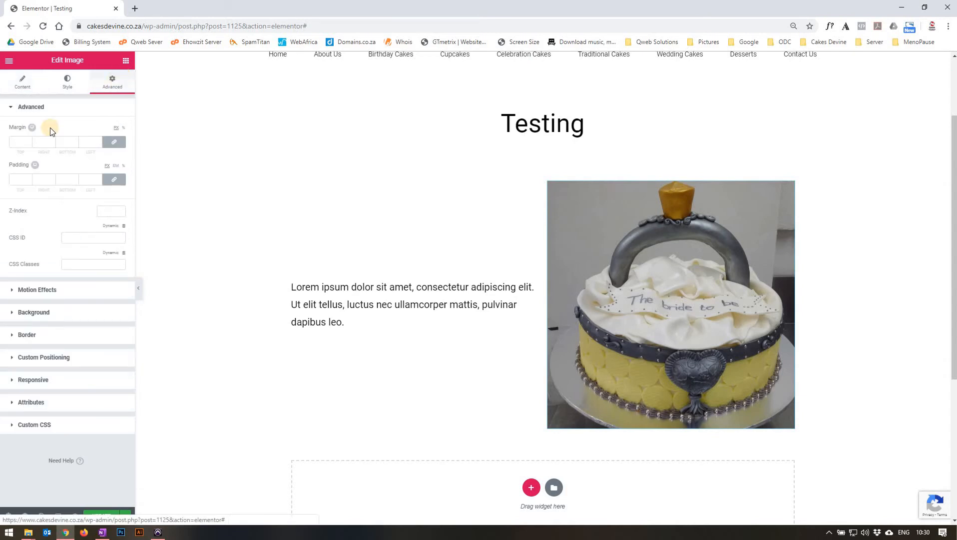
pyautogui.click(17, 140)
pyautogui.write('0')
pyautogui.click(12, 177)
pyautogui.write('0')
pyautogui.click(78, 152)
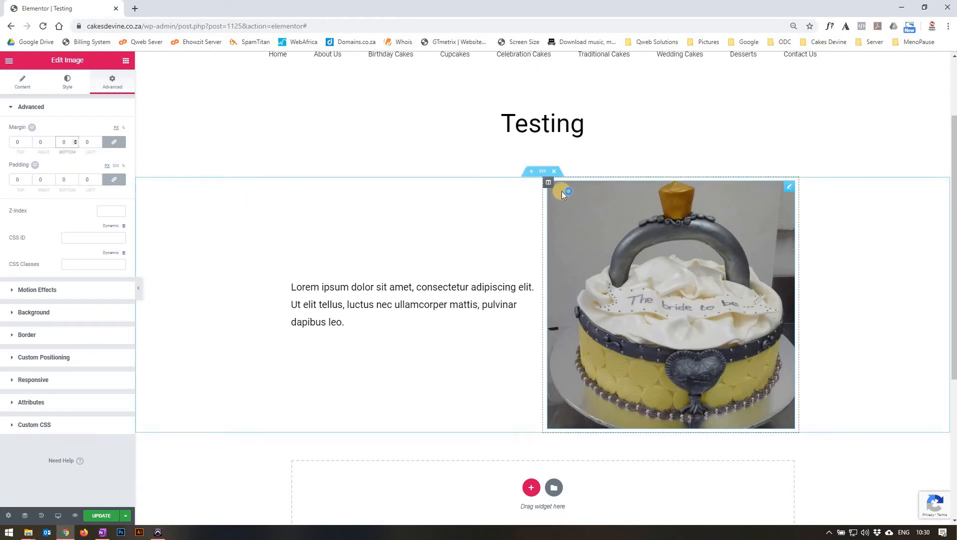
# Step: Set the margin and padding of the column holding the cake image to 0 on all sides
pyautogui.click(548, 182)
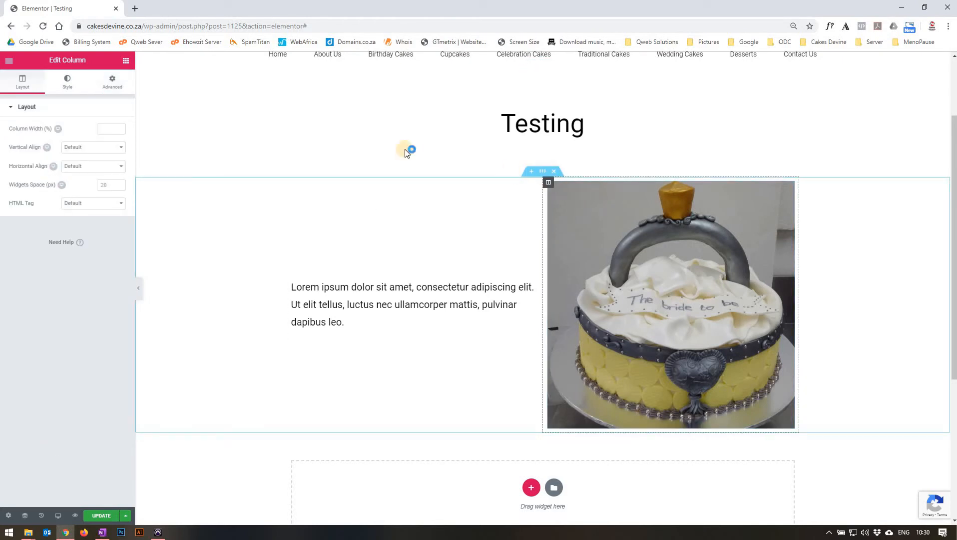
pyautogui.click(12, 137)
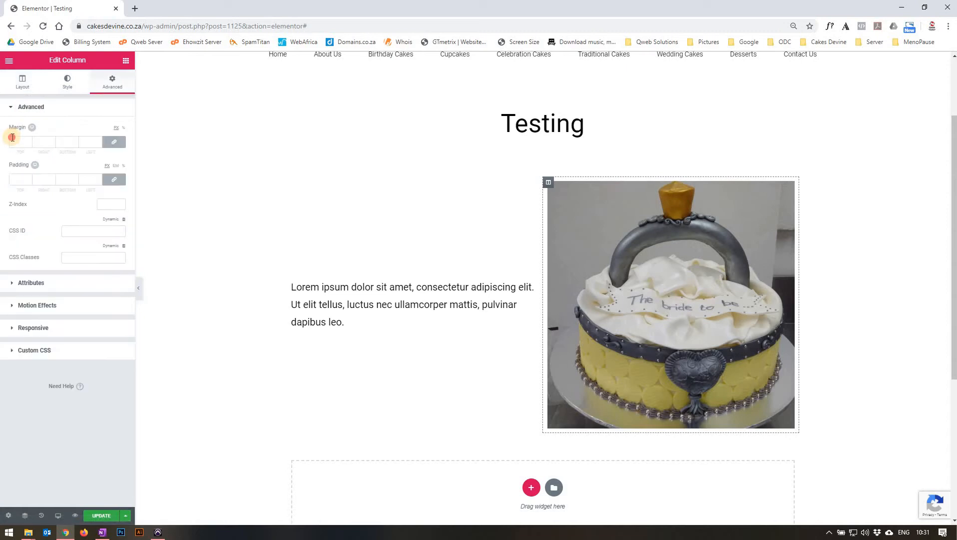
pyautogui.click(22, 174)
pyautogui.write('0')
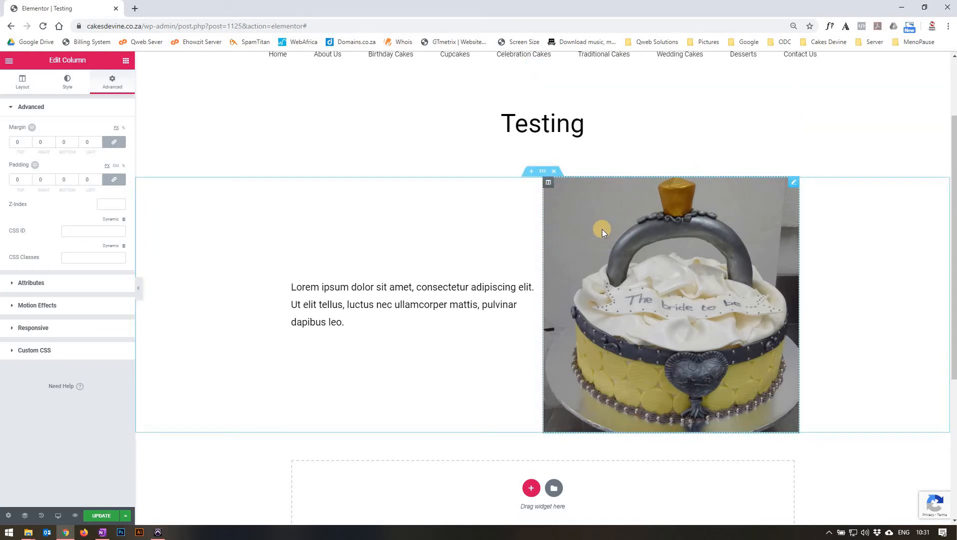
# Step: Set the content width of the text and image section to Full Width
pyautogui.click(544, 174)
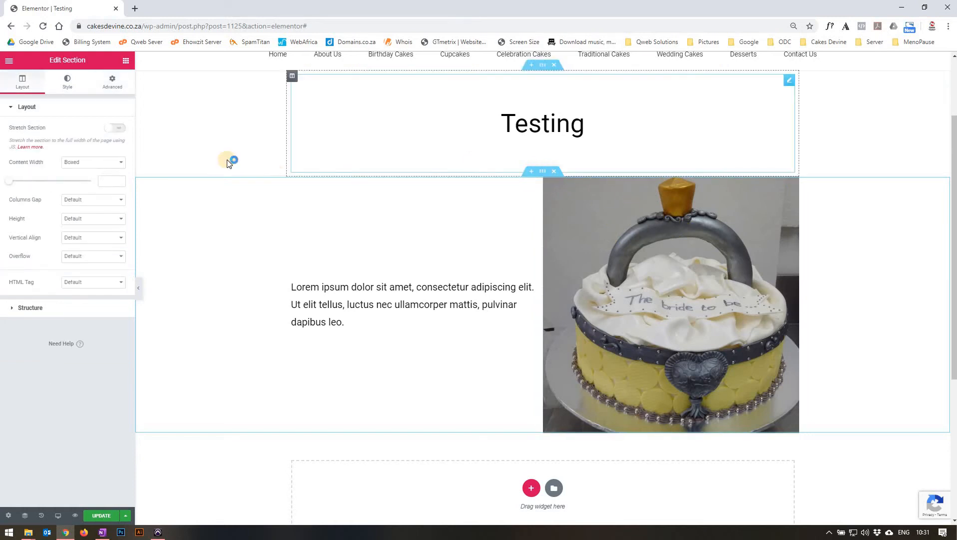
pyautogui.click(115, 164)
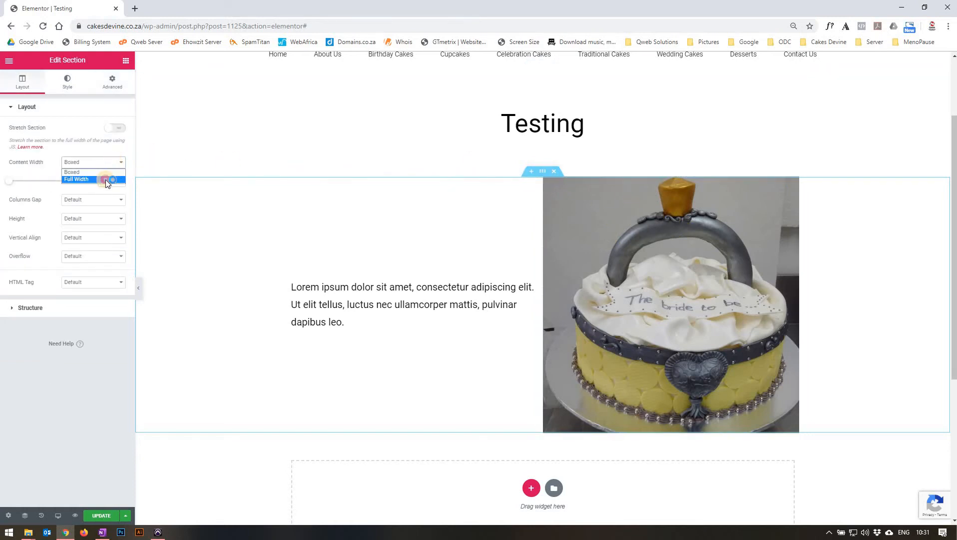
pyautogui.click(106, 179)
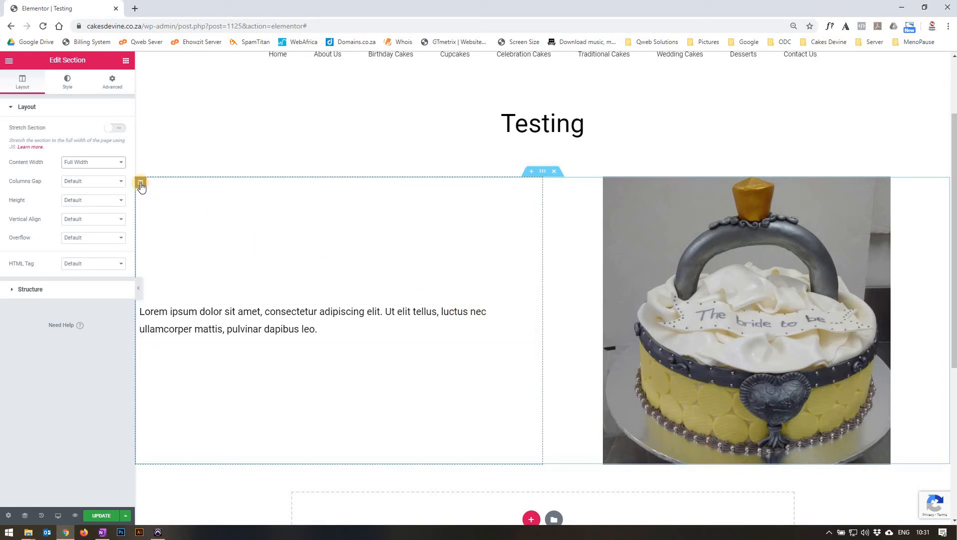
# Step: Unlink the padding values of the column holding the placeholder paragraph and set its left padding to 90 px, with 0 on the other sides
pyautogui.click(141, 183)
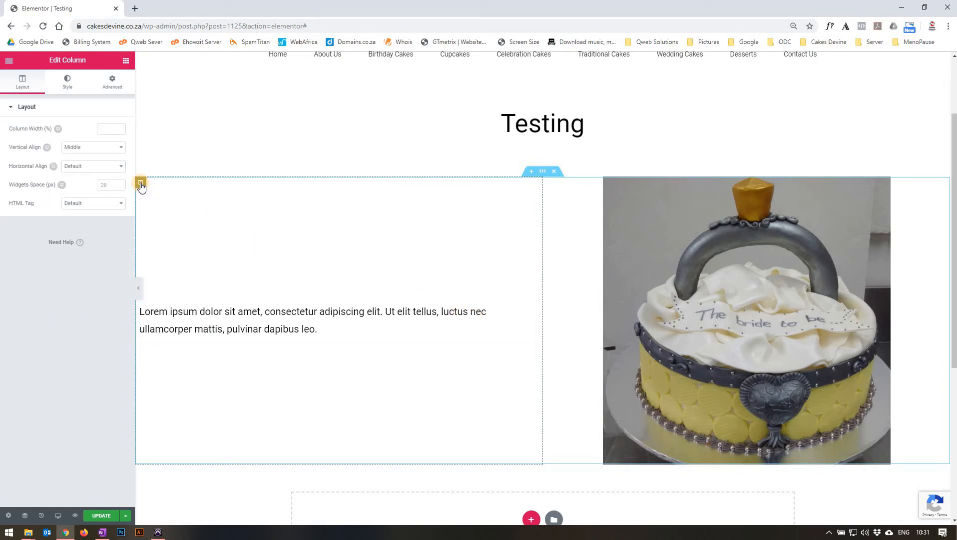
pyautogui.click(105, 86)
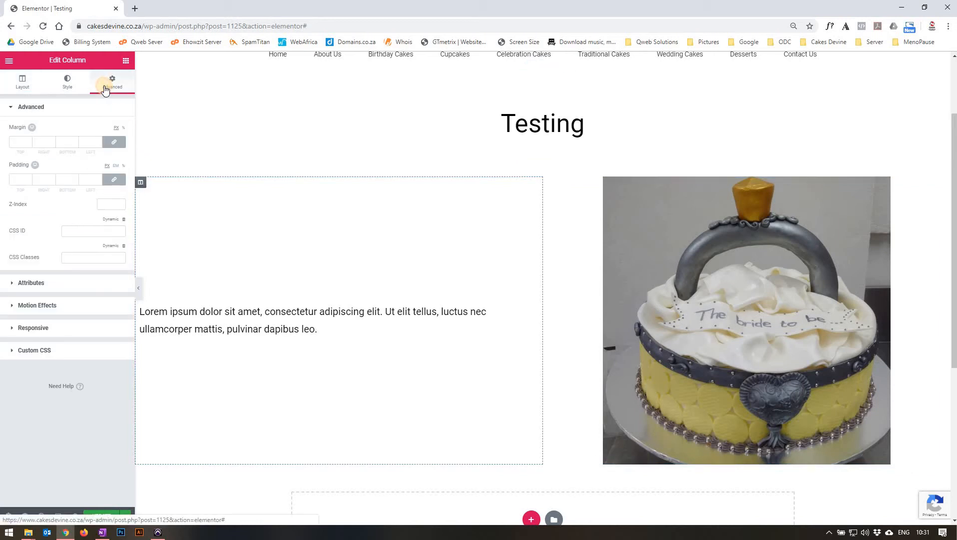
pyautogui.click(114, 179)
pyautogui.click(84, 176)
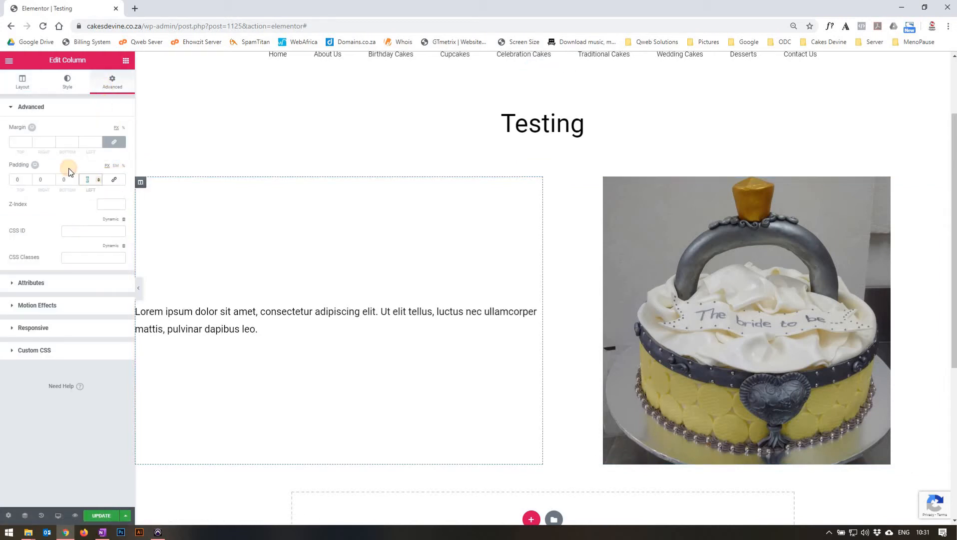
pyautogui.write('90')
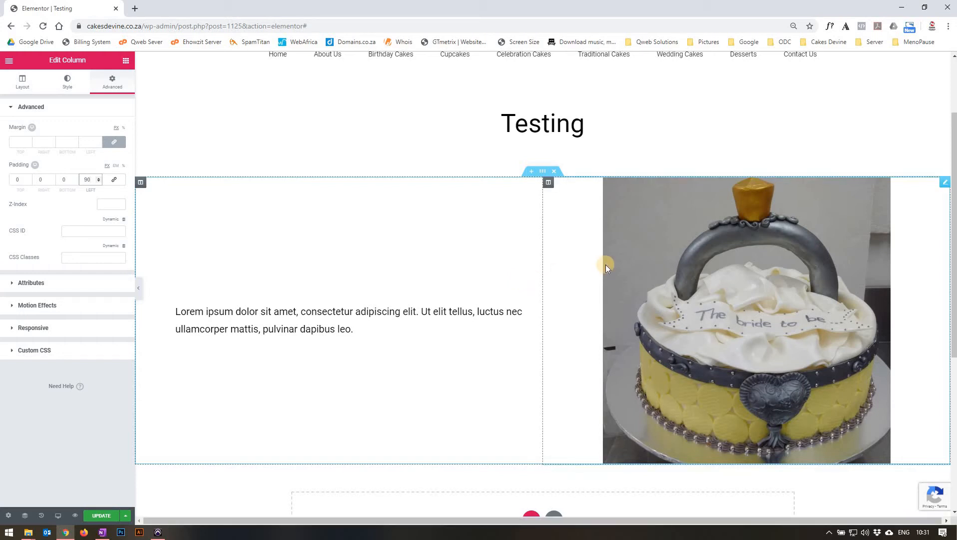
# Step: Set the cake image's width to 100% so it fills its column
pyautogui.click(727, 221)
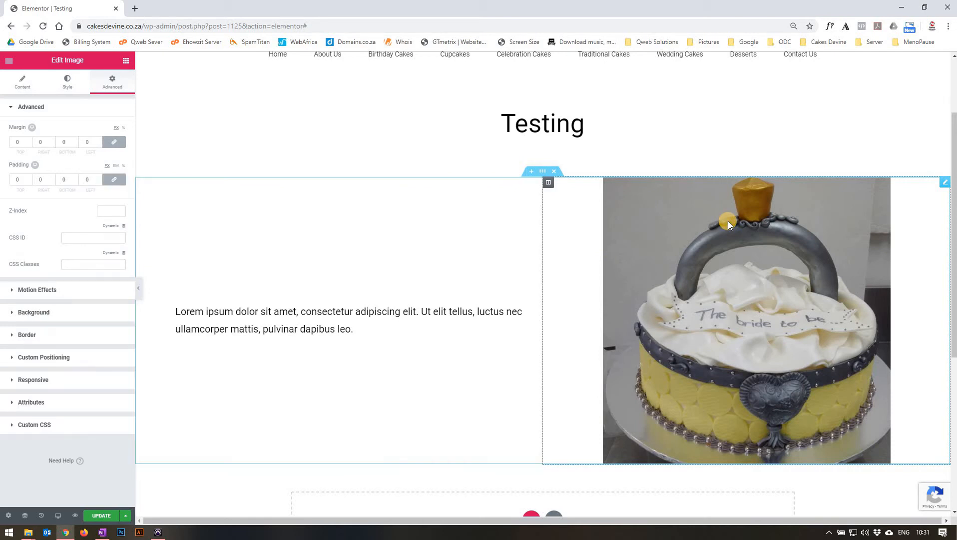
pyautogui.click(70, 84)
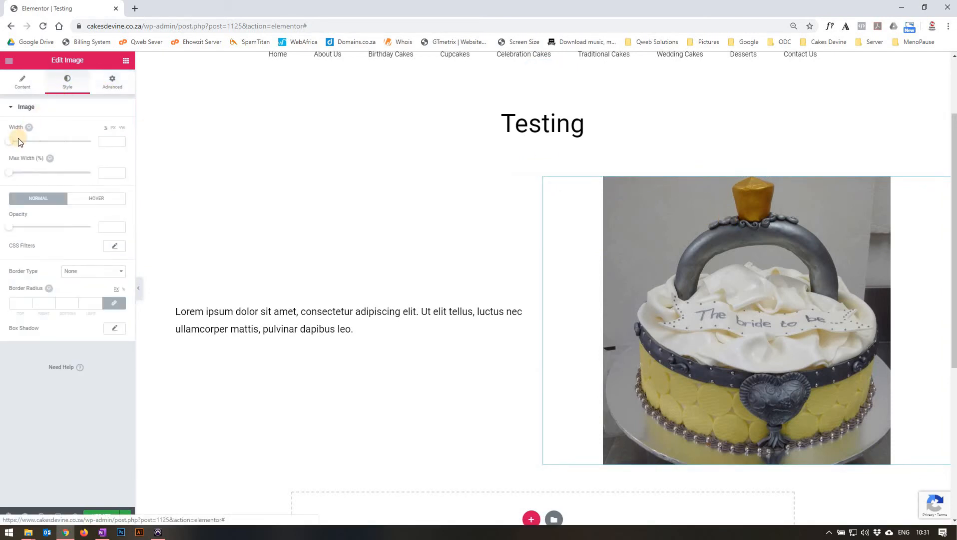
pyautogui.moveTo(18, 141); pyautogui.dragTo(107, 149)
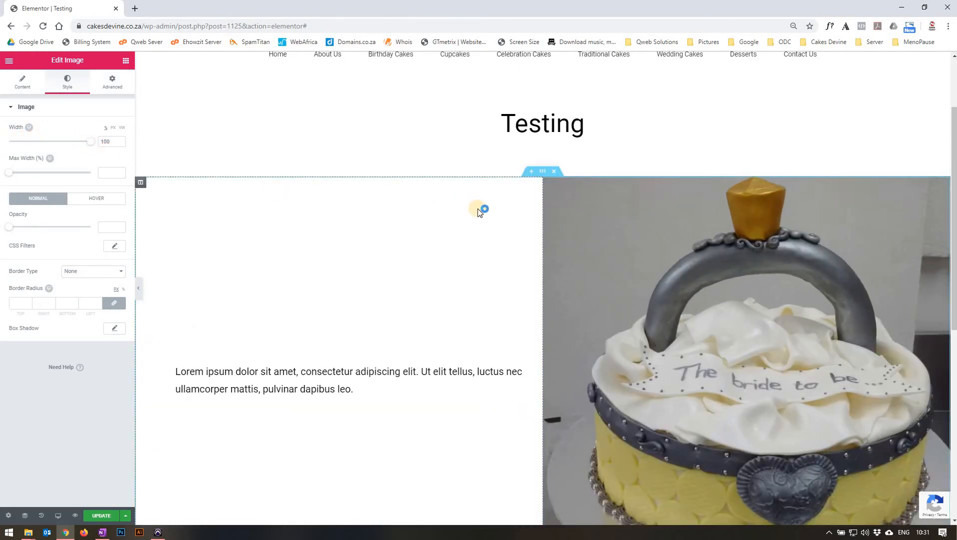
# Step: Add a section with four equal columns below the text and image section and insert a fifth column into it
pyautogui.scroll(-3, 478, 212)
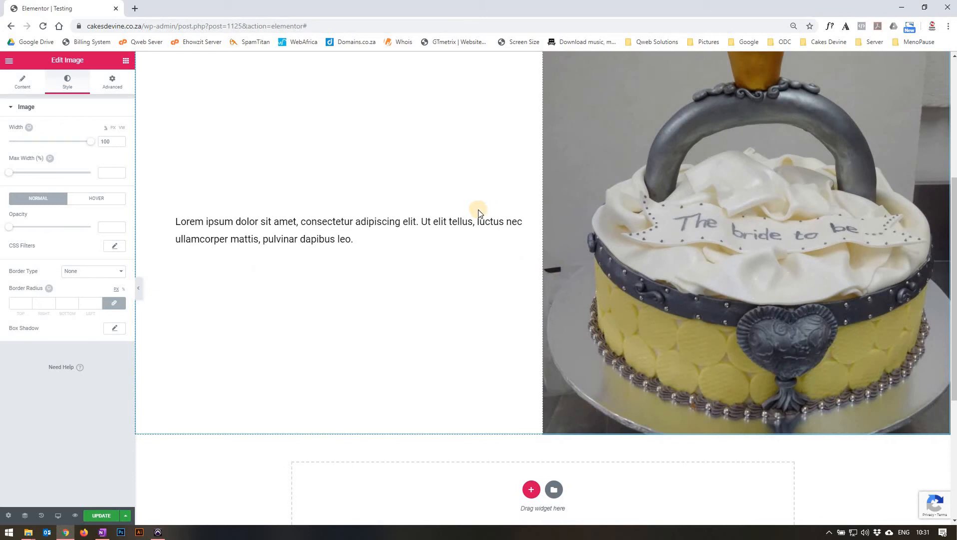
pyautogui.scroll(-2, 508, 302)
pyautogui.scroll(-1, 509, 305)
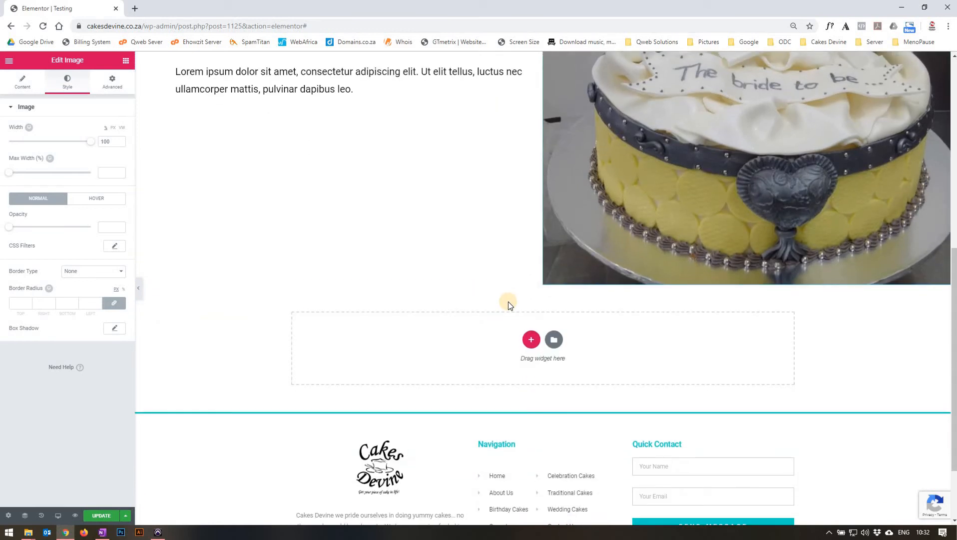
pyautogui.click(532, 340)
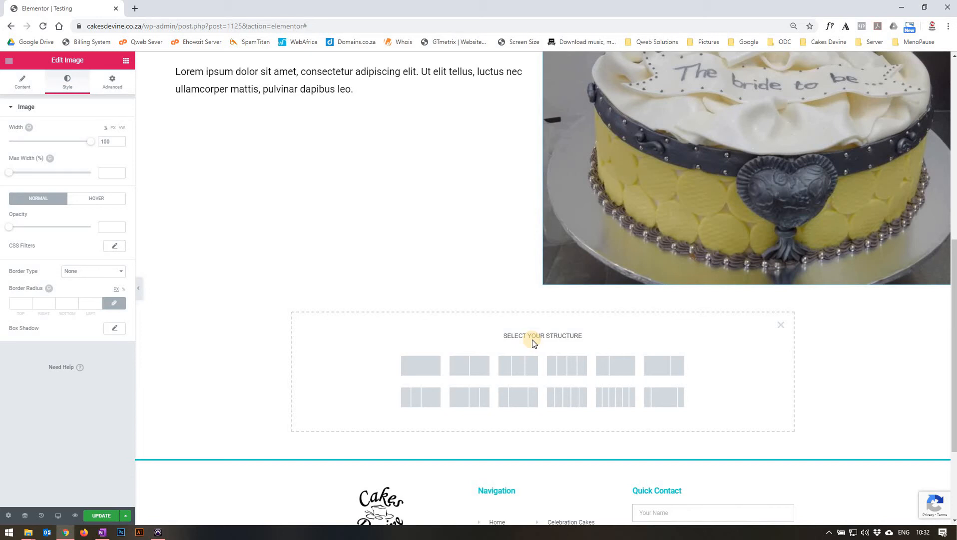
pyautogui.click(567, 369)
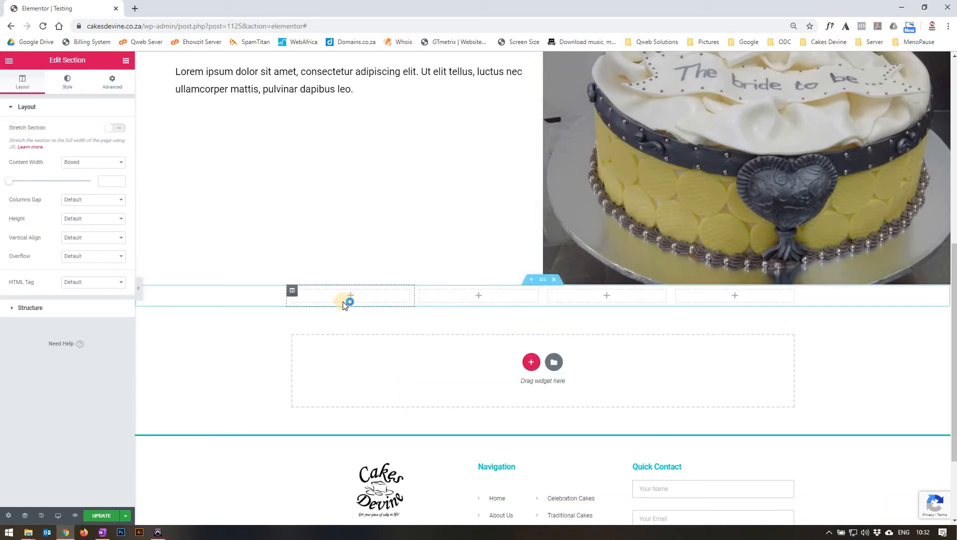
pyautogui.click(292, 290)
pyautogui.rightClick(292, 291)
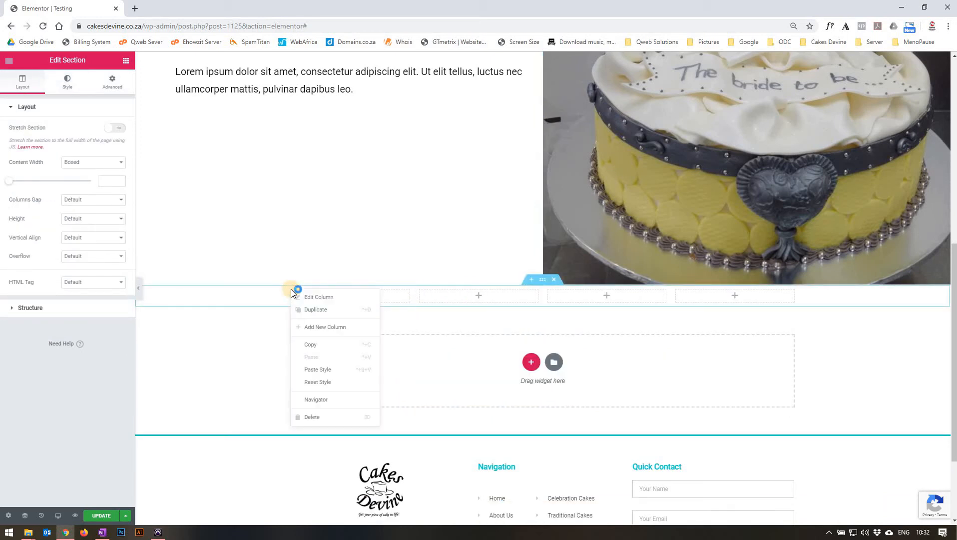
pyautogui.click(313, 332)
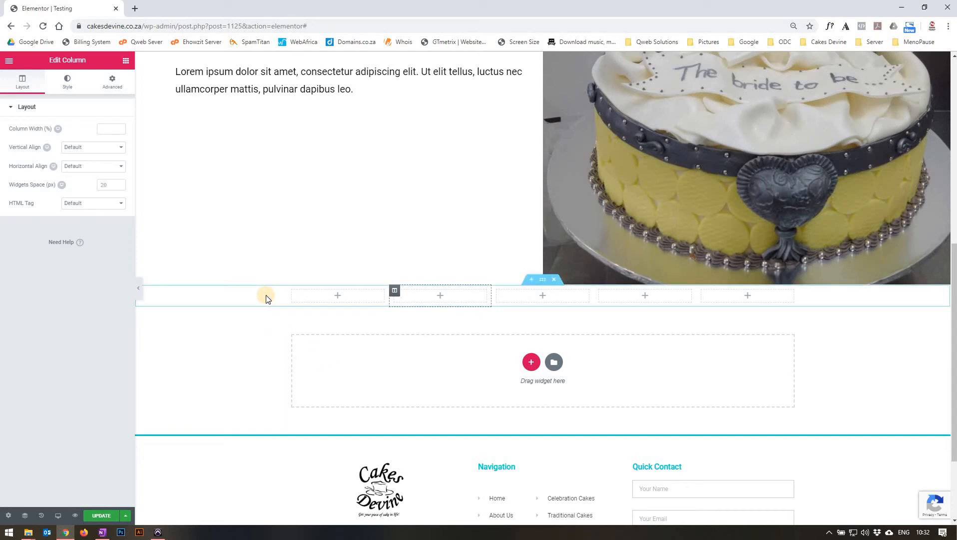
# Step: Place a Button widget in the first column of the five-column section, keeping its type at Default
pyautogui.scroll(1, 262, 295)
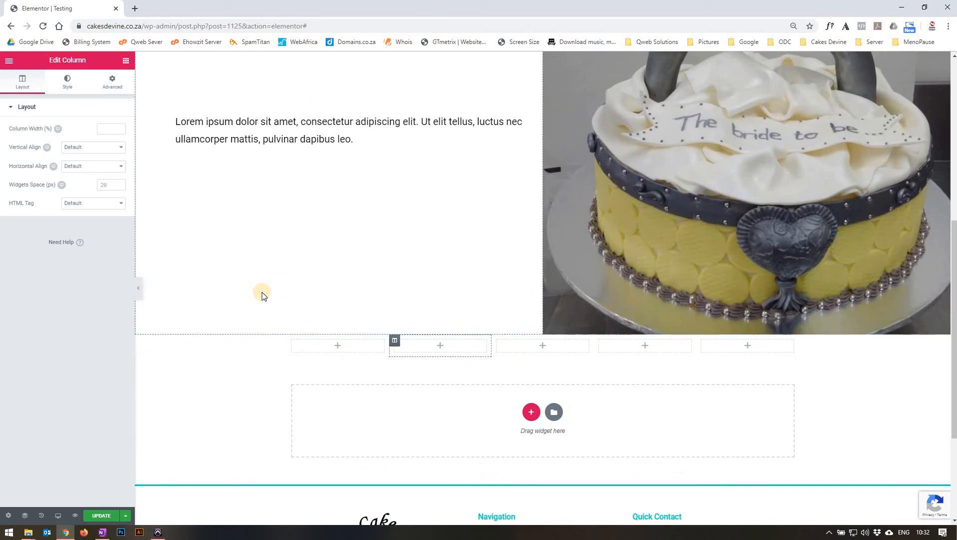
pyautogui.click(126, 62)
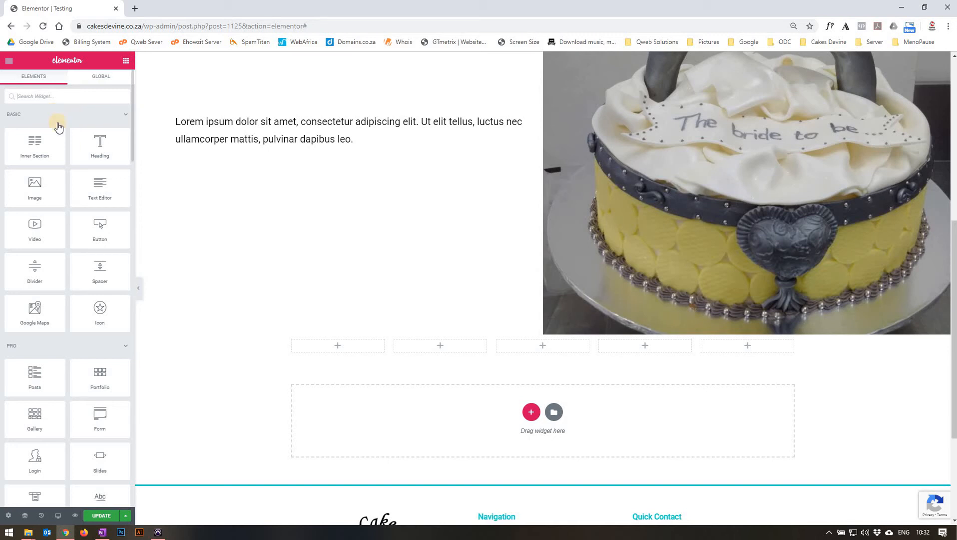
pyautogui.moveTo(96, 231); pyautogui.dragTo(330, 349)
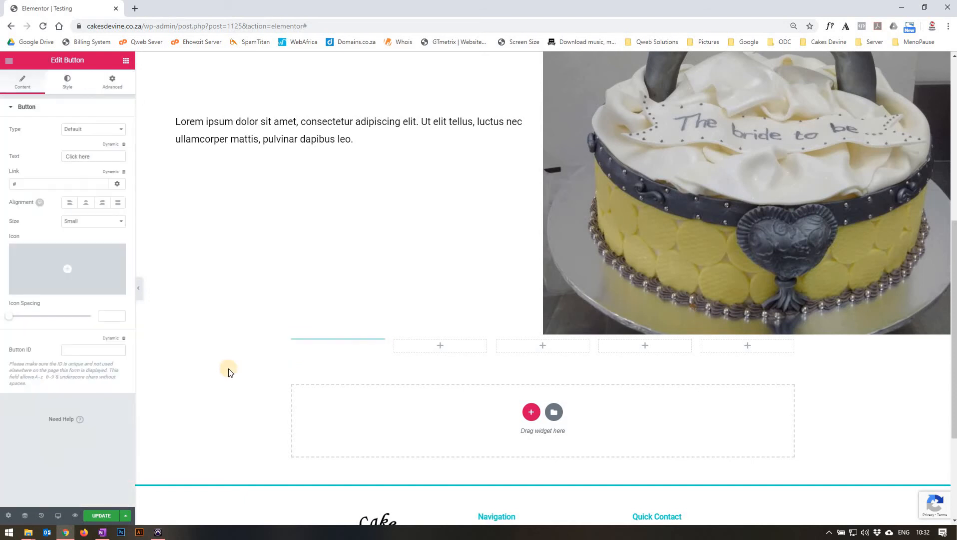
pyautogui.click(73, 130)
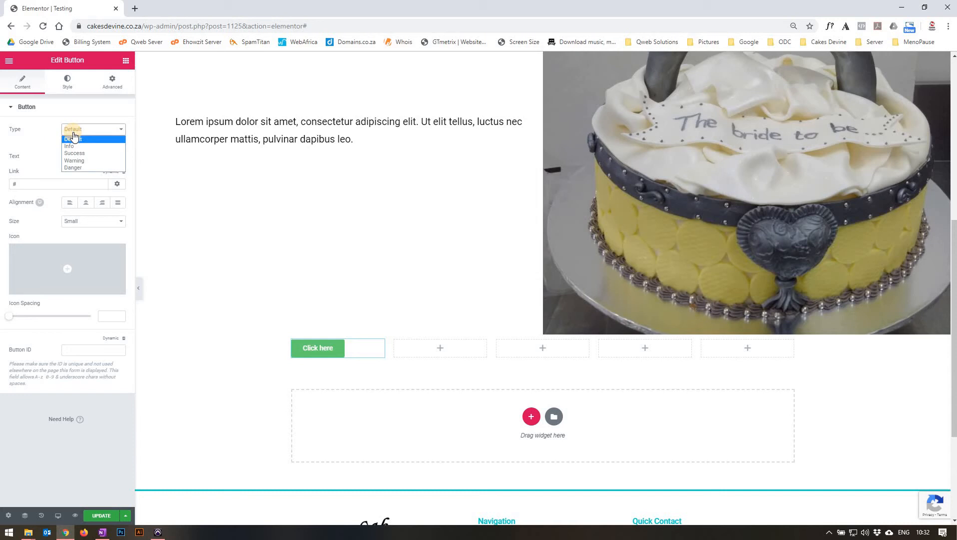
pyautogui.click(39, 145)
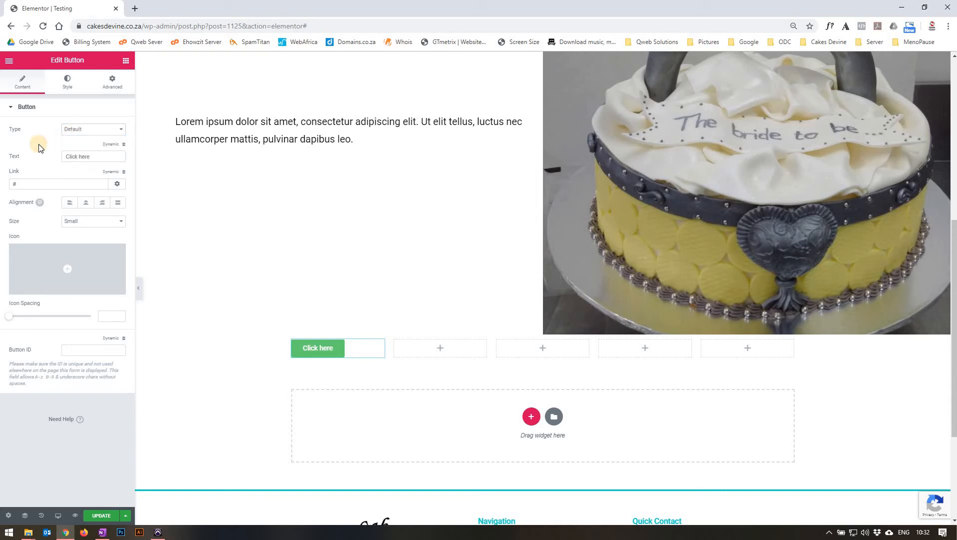
# Step: Change the button's text to "Birthday Cakes"
pyautogui.click(101, 157)
pyautogui.click(18, 149)
pyautogui.write('Birthd')
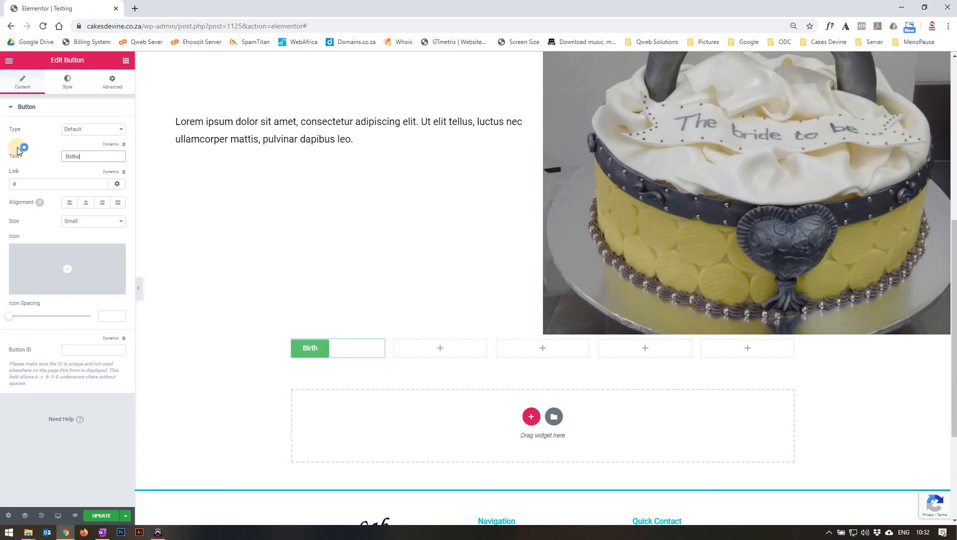
pyautogui.write('ay akes')
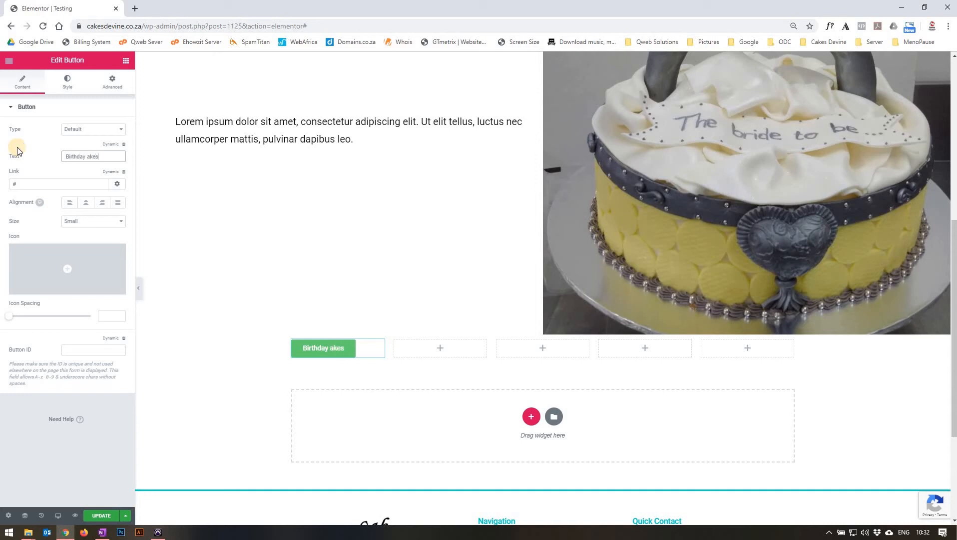
pyautogui.press('BackSpace')
pyautogui.press('BackSpace')
pyautogui.press('BackSpace')
pyautogui.press('BackSpace')
pyautogui.press('BackSpace')
pyautogui.write('Cakes')
# Step: Center the Birthday Cakes button in its column and set its size to Large
pyautogui.click(87, 204)
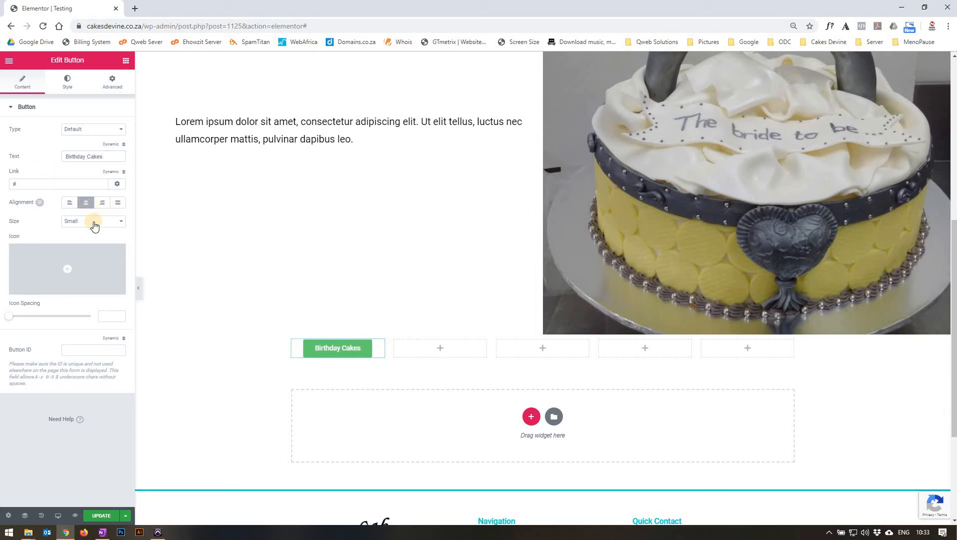
pyautogui.click(92, 221)
pyautogui.click(92, 252)
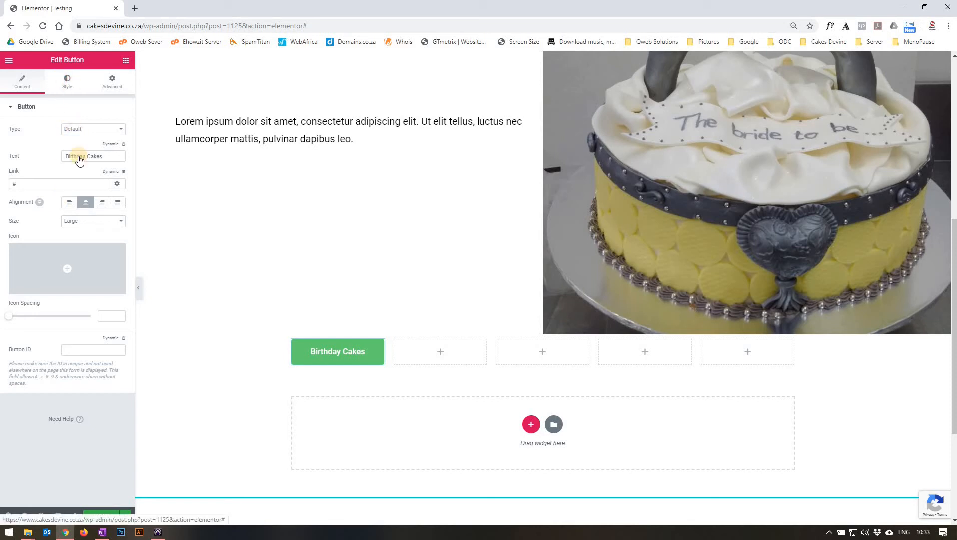
# Step: Set the normal-state background colour of the Birthday Cakes button to black
pyautogui.click(67, 82)
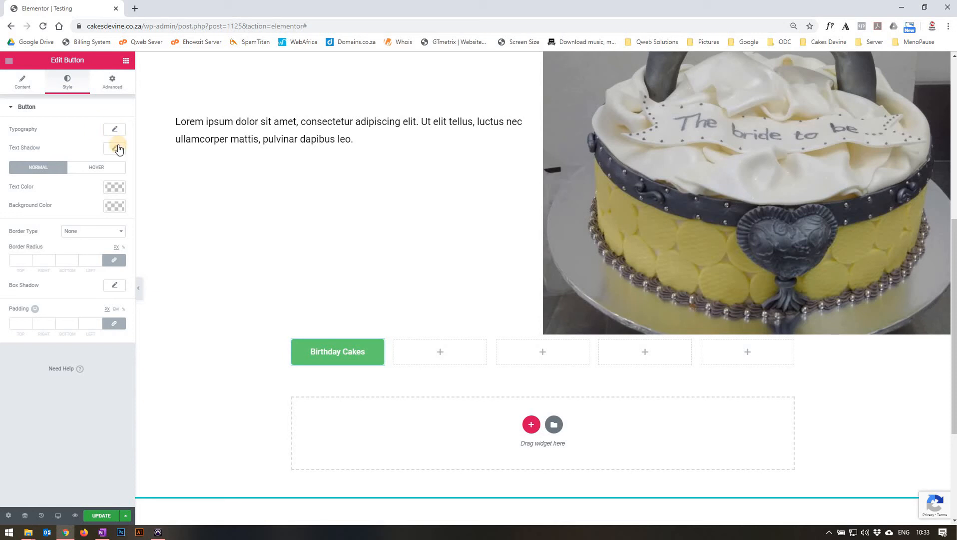
pyautogui.click(110, 205)
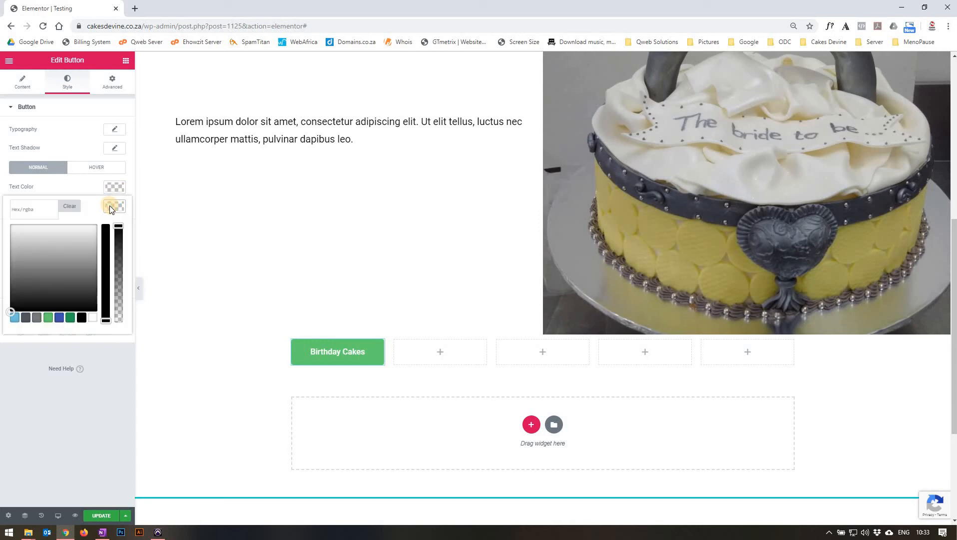
pyautogui.click(82, 317)
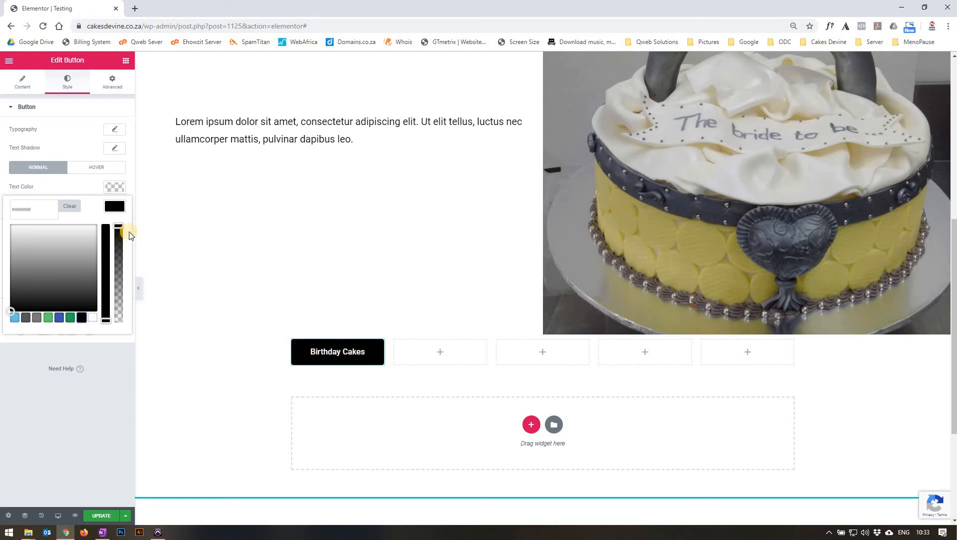
pyautogui.click(111, 210)
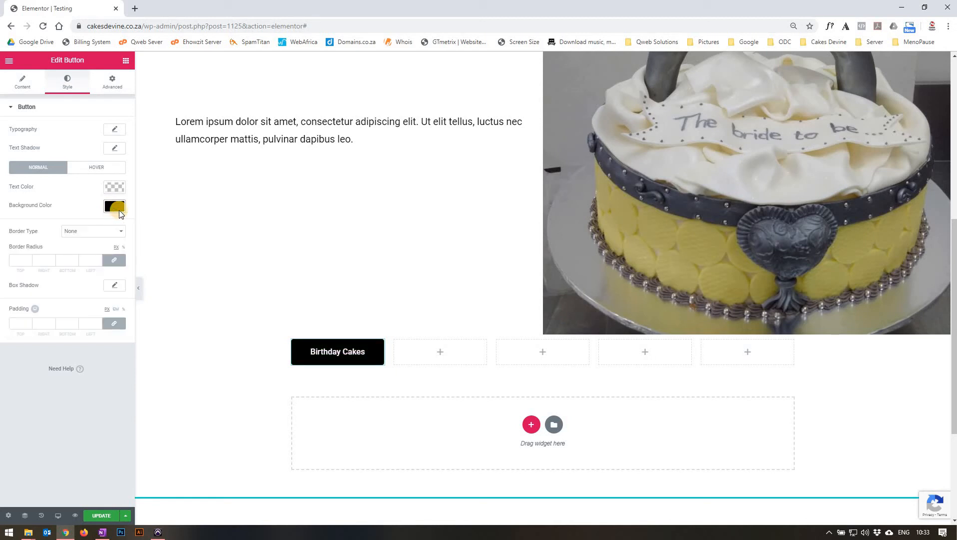
pyautogui.scroll(1, 182, 247)
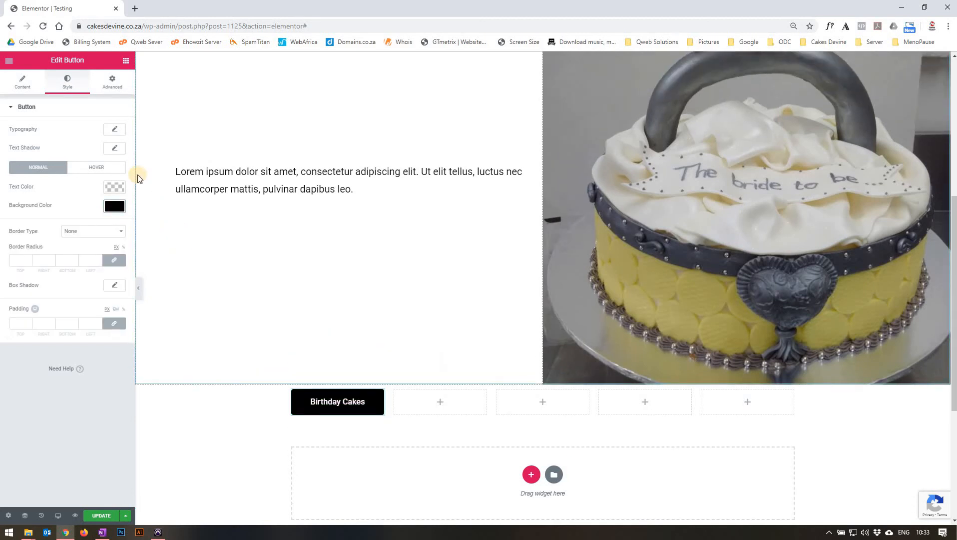
pyautogui.click(22, 85)
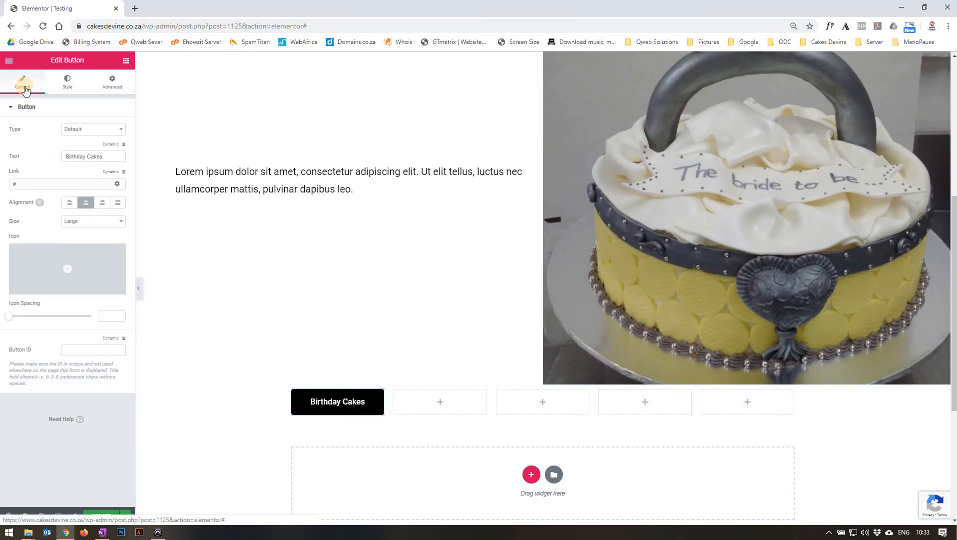
pyautogui.click(6, 173)
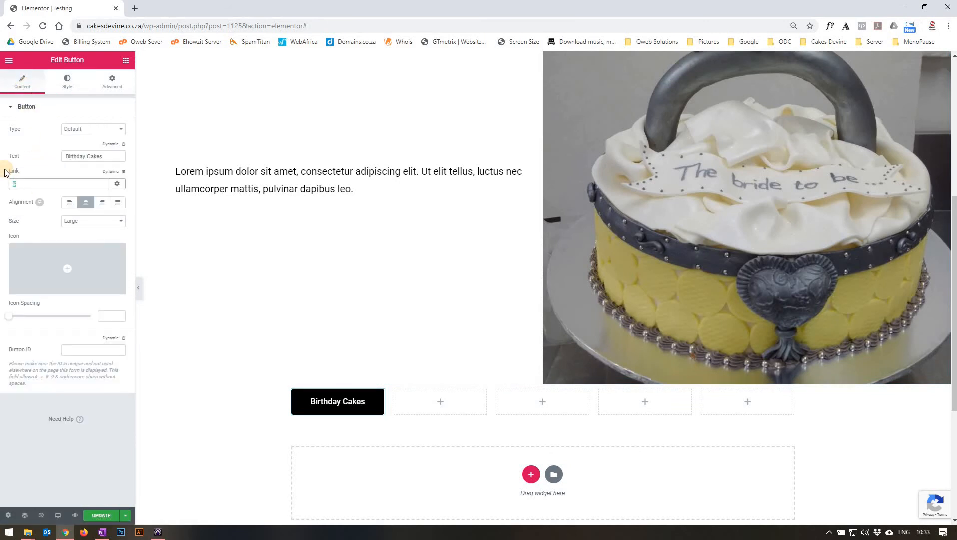
pyautogui.write('www')
pyautogui.write('.cakesdevib')
pyautogui.write('e.co.za')
pyautogui.write('/birthday')
pyautogui.write('-cakes')
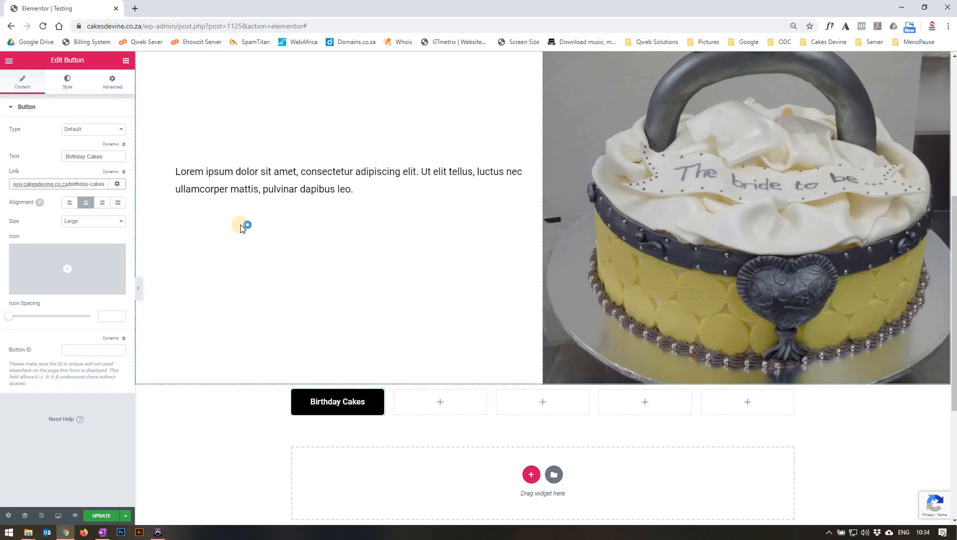
# Step: Duplicate the Birthday Cakes button and move the copy into the second column of the five-column section
pyautogui.scroll(1, 241, 223)
pyautogui.scroll(5, 242, 224)
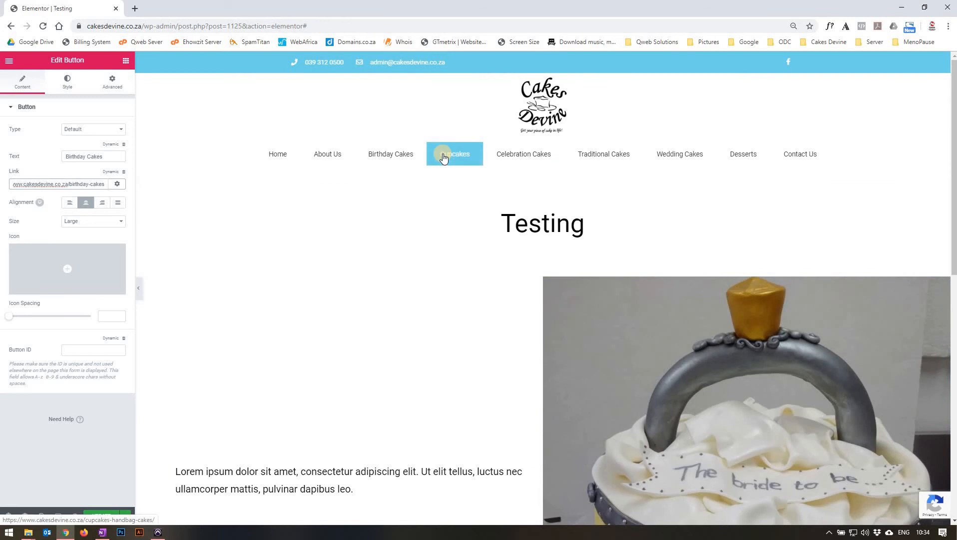
pyautogui.scroll(-7, 443, 156)
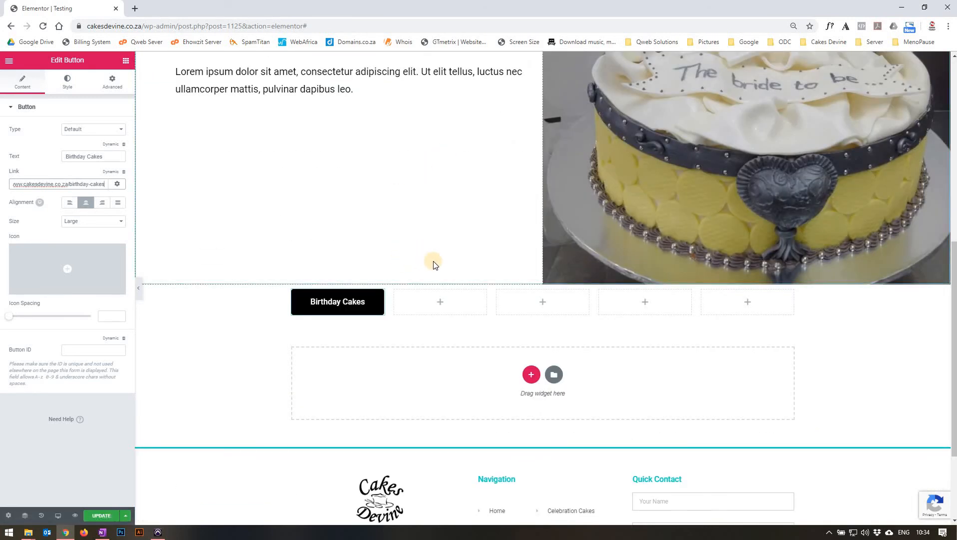
pyautogui.click(126, 60)
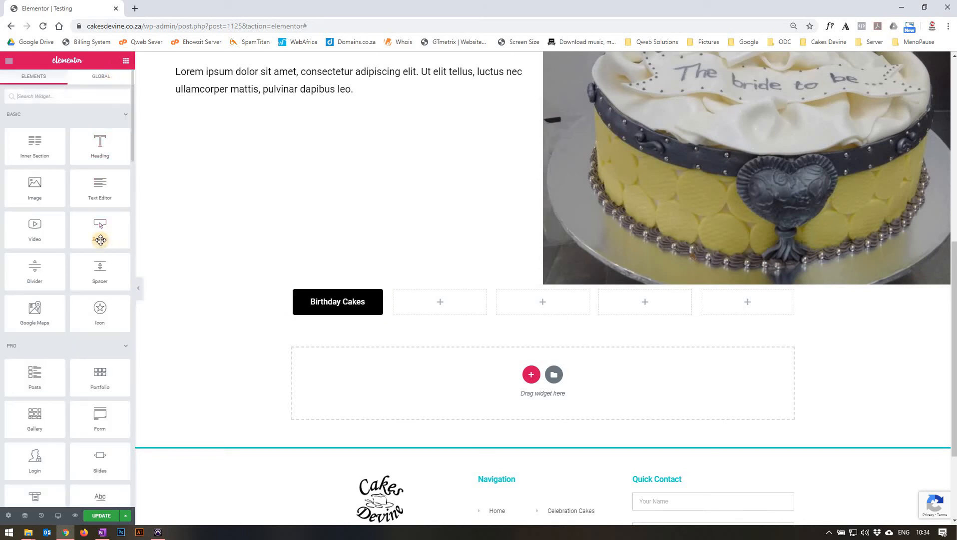
pyautogui.rightClick(372, 298)
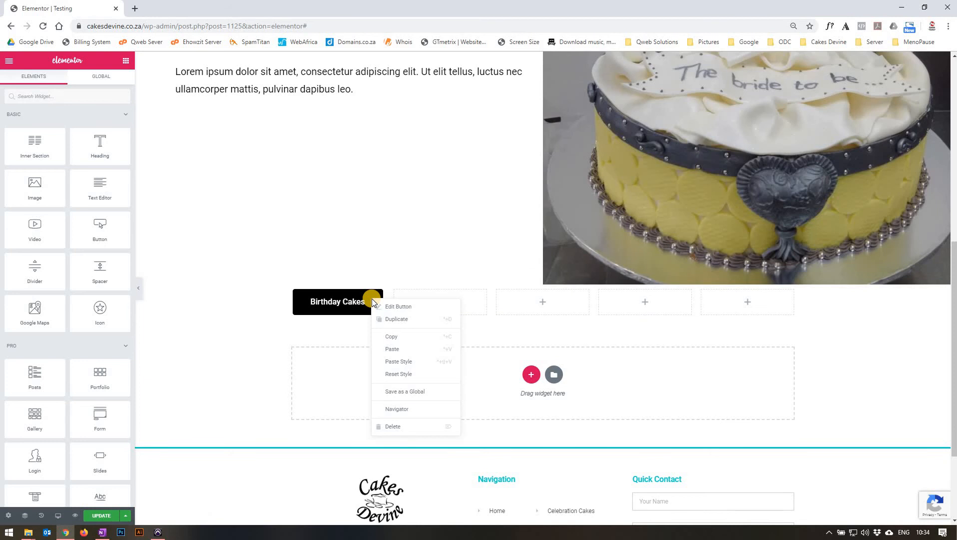
pyautogui.click(398, 321)
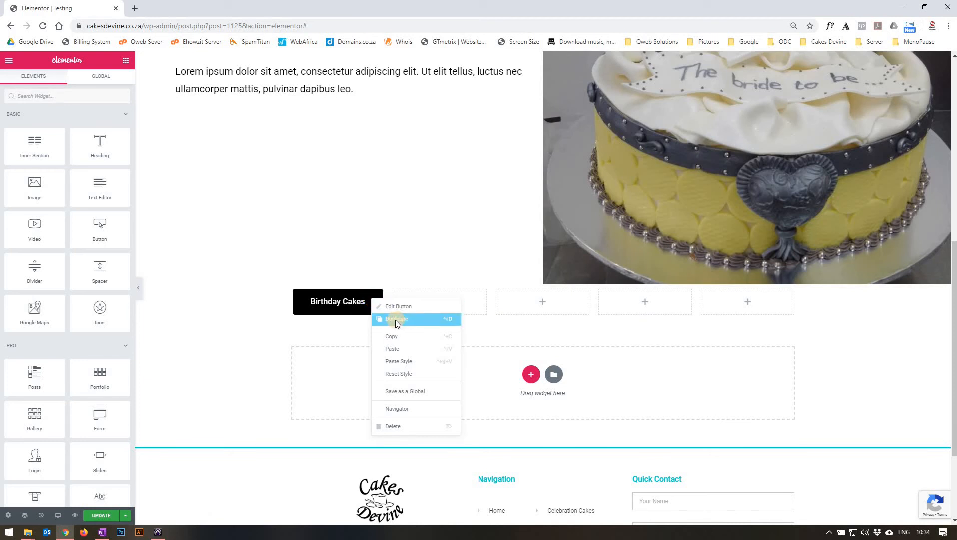
pyautogui.click(395, 320)
pyautogui.moveTo(382, 297); pyautogui.dragTo(419, 298)
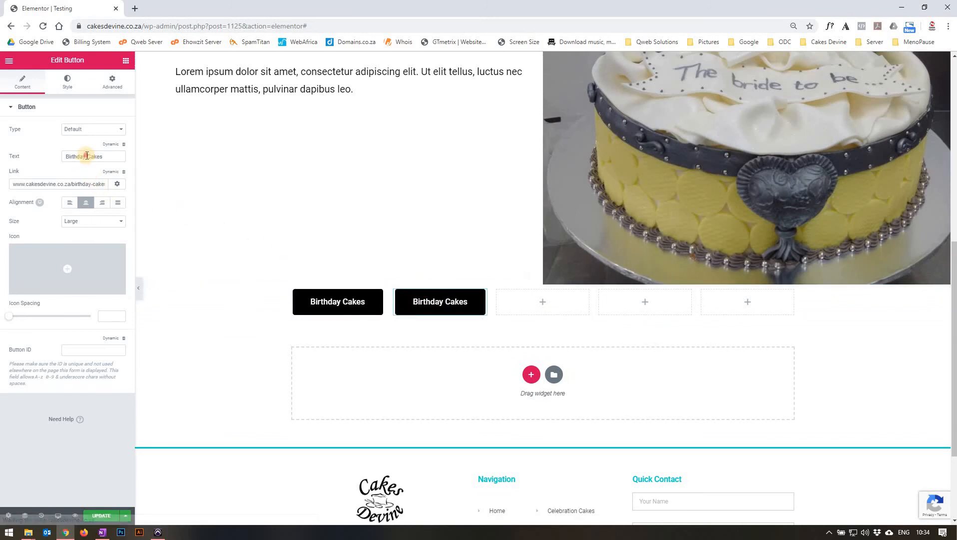
# Step: Change the second column's button text to "CupCakes"
pyautogui.moveTo(85, 156); pyautogui.dragTo(2, 170)
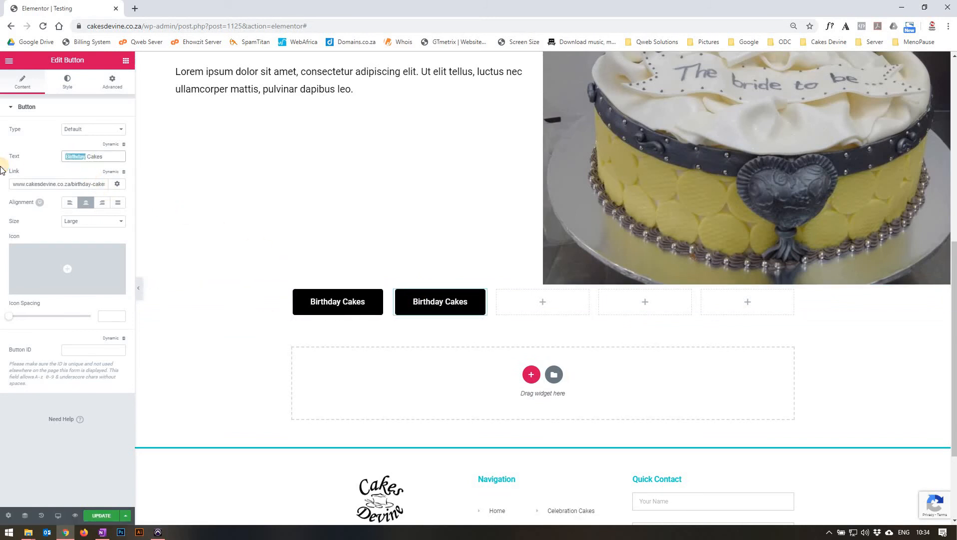
pyautogui.write('Cup')
pyautogui.press('Delete')
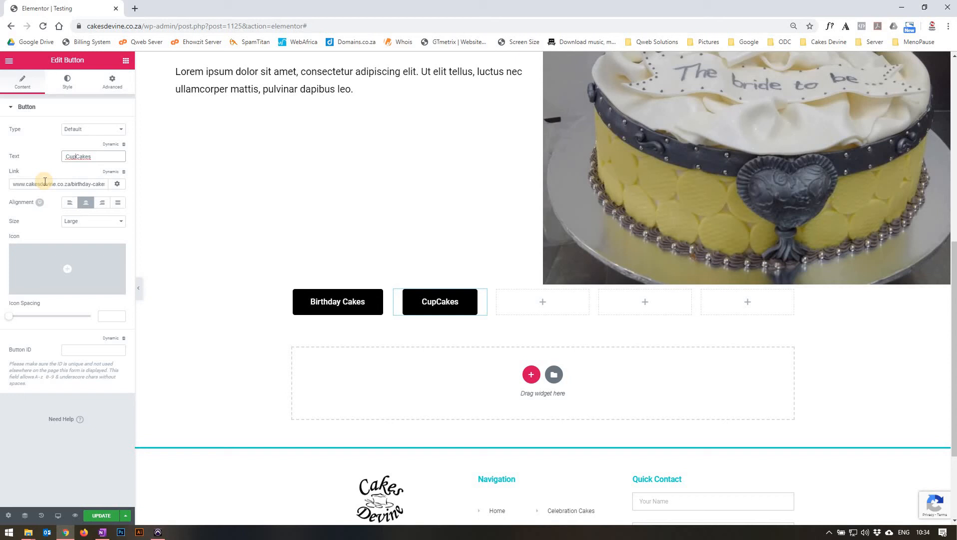
pyautogui.click(44, 183)
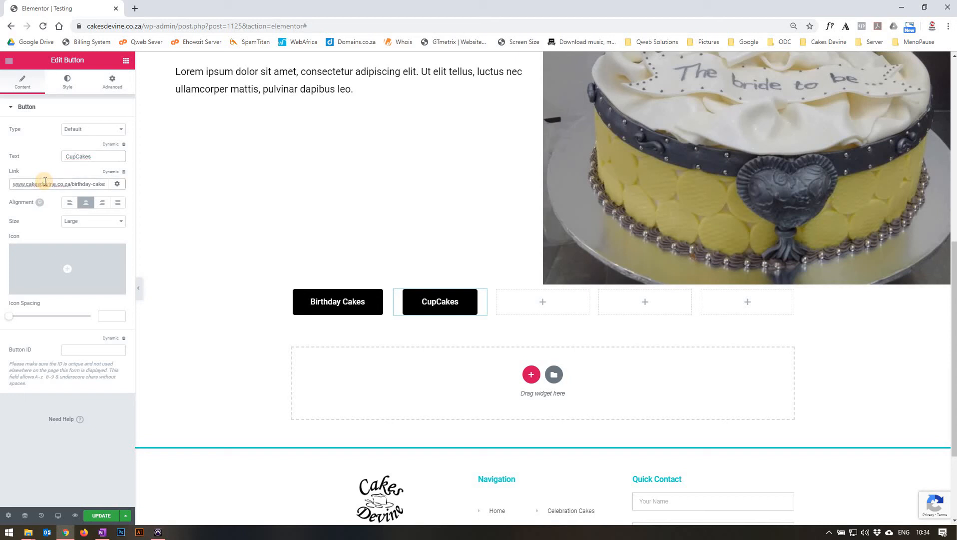
pyautogui.press('Right')
pyautogui.press('Right')
pyautogui.press('Right')
pyautogui.press('Right')
pyautogui.press('Right')
pyautogui.press('Right')
pyautogui.press('Right')
pyautogui.press('Right')
pyautogui.press('Right')
pyautogui.moveTo(71, 184); pyautogui.dragTo(22, 324)
pyautogui.write('c')
pyautogui.click(185, 205)
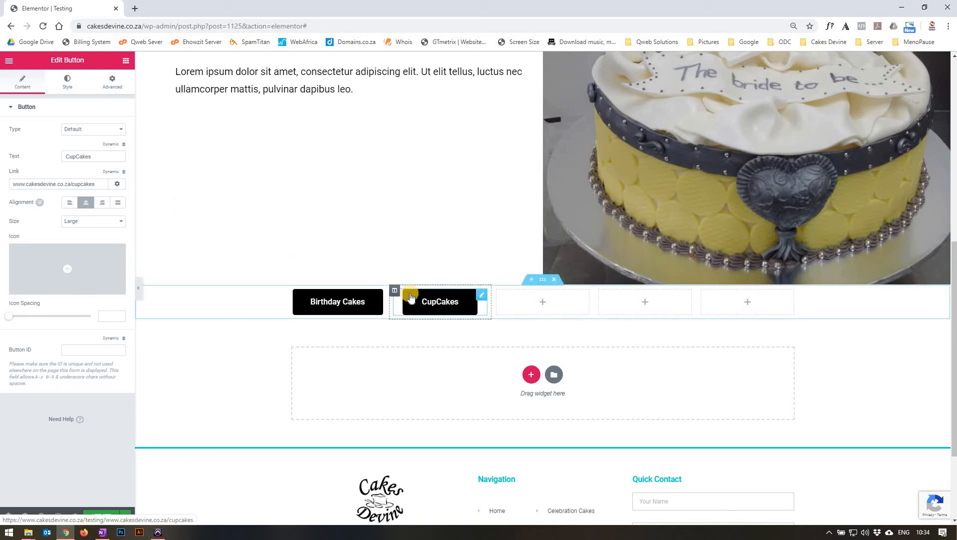
# Step: Try widening the CupCakes button with unlinked right and left padding of 30 px, followed by 90 px
pyautogui.click(110, 86)
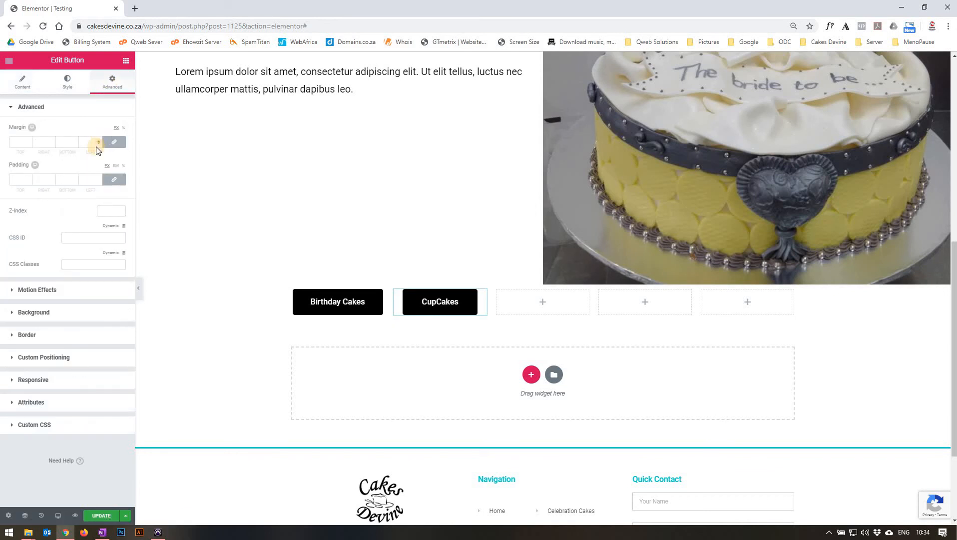
pyautogui.click(20, 181)
pyautogui.click(114, 180)
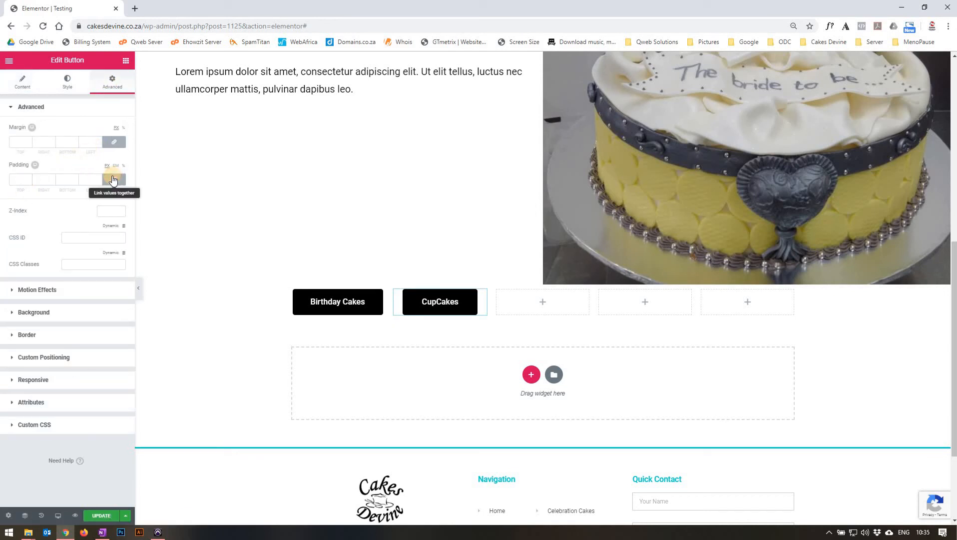
pyautogui.click(46, 182)
pyautogui.write('3')
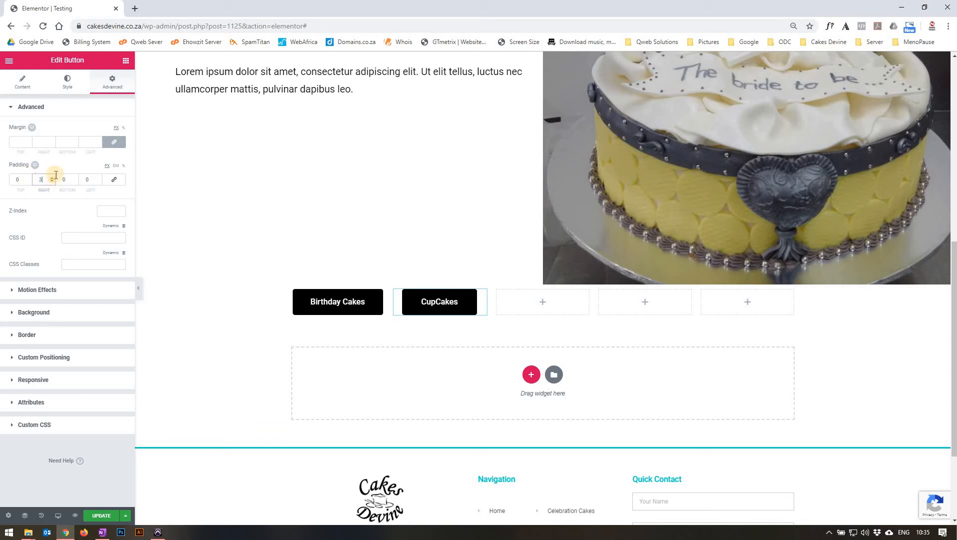
pyautogui.write('0')
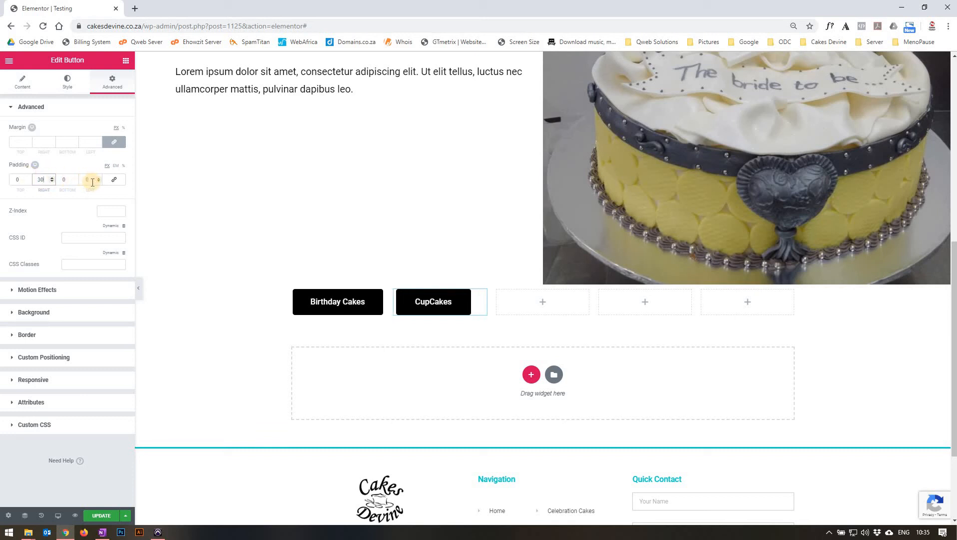
pyautogui.write('30')
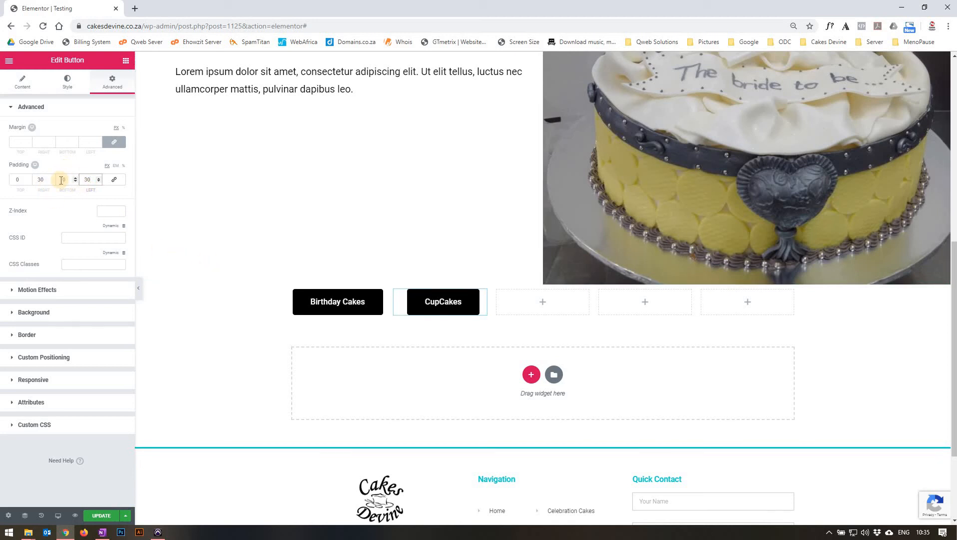
pyautogui.write('90')
pyautogui.doubleClick(41, 179)
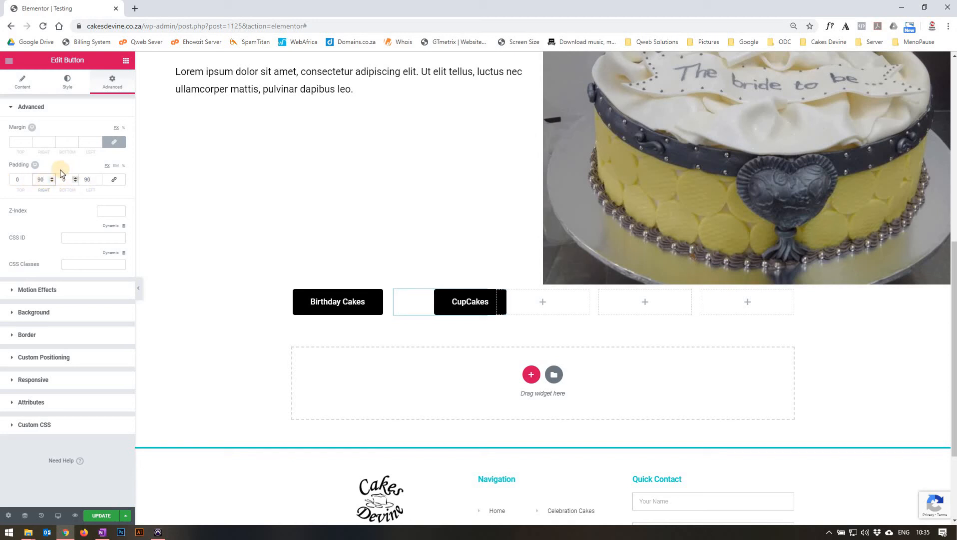
# Step: Reset the CupCakes button's right and left padding to 0
pyautogui.write('0')
pyautogui.doubleClick(86, 178)
pyautogui.write('0')
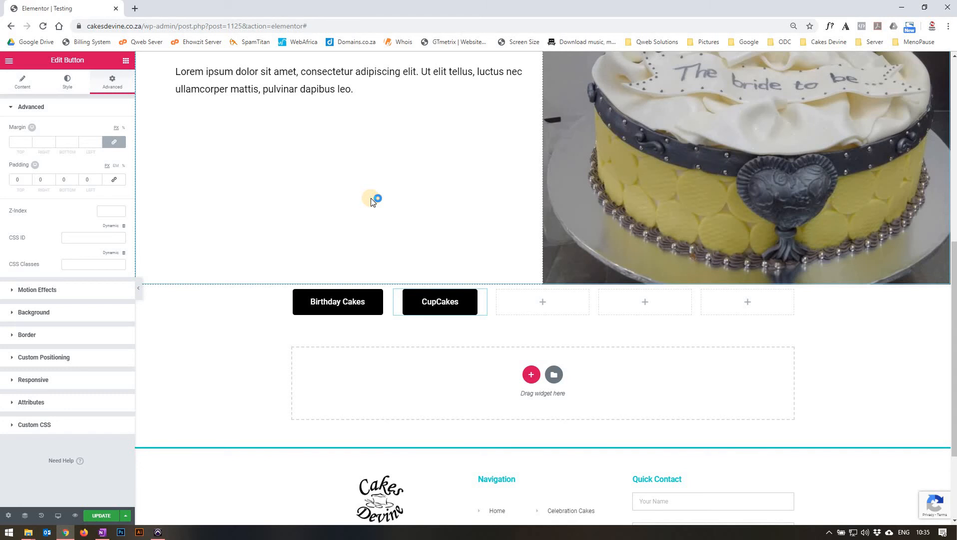
# Step: Duplicate the CupCakes button and move the copy into the third column of the five-column section
pyautogui.scroll(7, 405, 294)
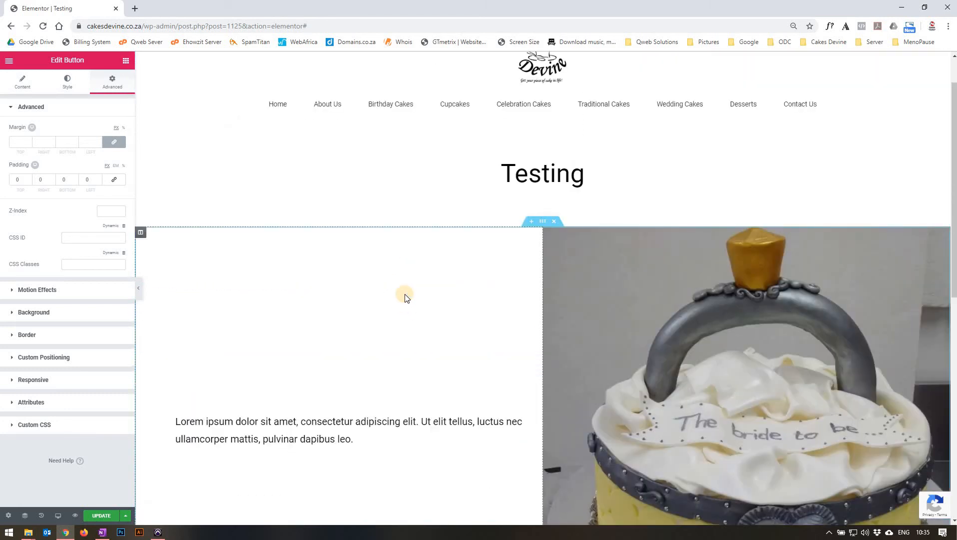
pyautogui.scroll(-10, 406, 296)
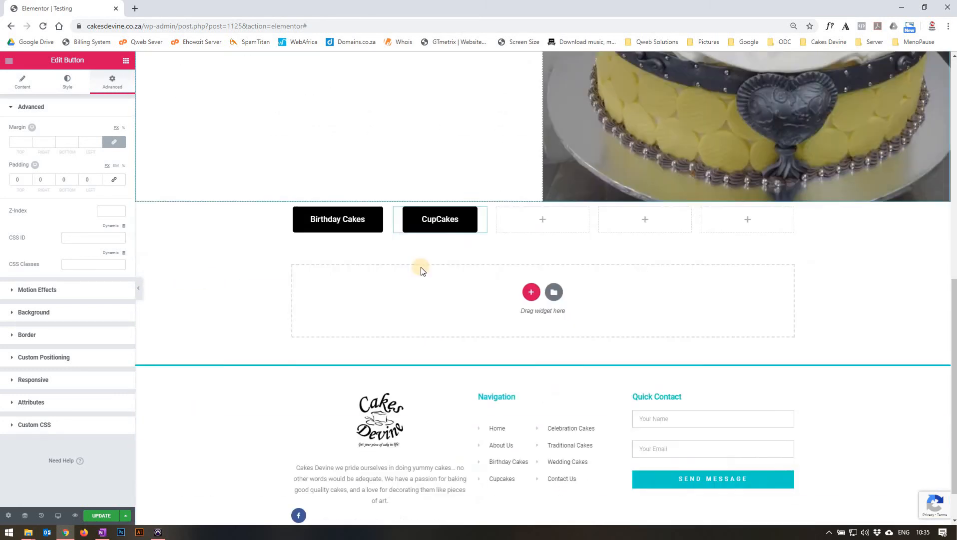
pyautogui.rightClick(470, 201)
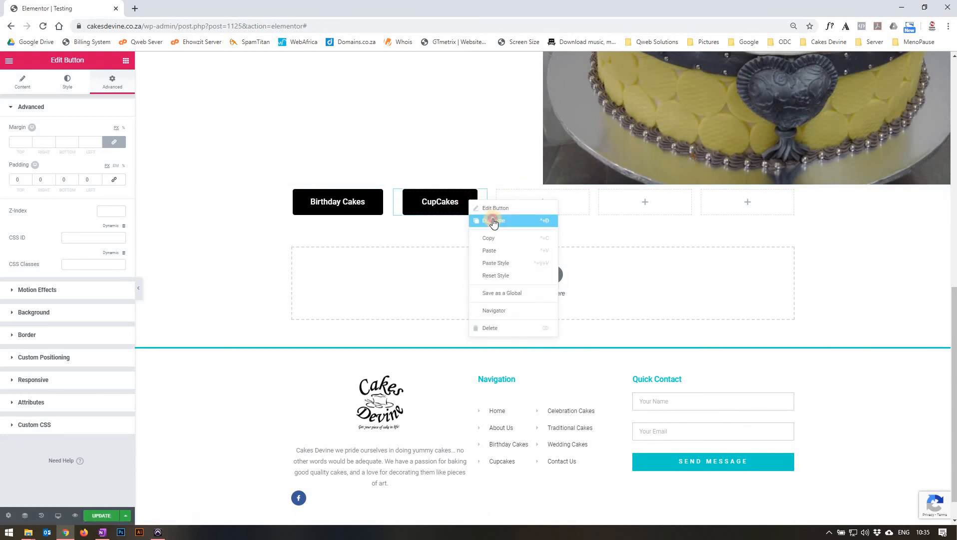
pyautogui.click(494, 221)
pyautogui.moveTo(482, 193); pyautogui.dragTo(523, 204)
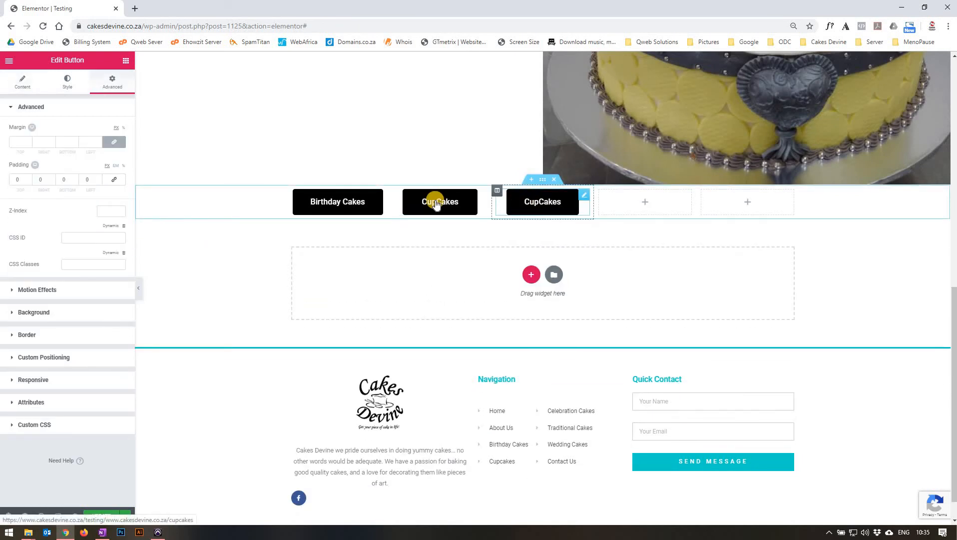
# Step: Change the third column's button text to "Celebration Cakes"
pyautogui.click(20, 80)
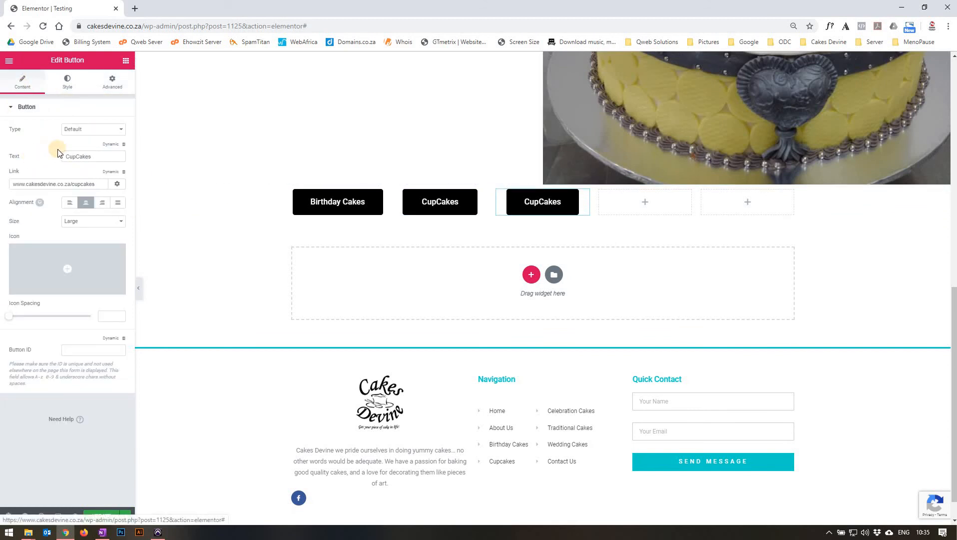
pyautogui.moveTo(75, 157); pyautogui.dragTo(2, 147)
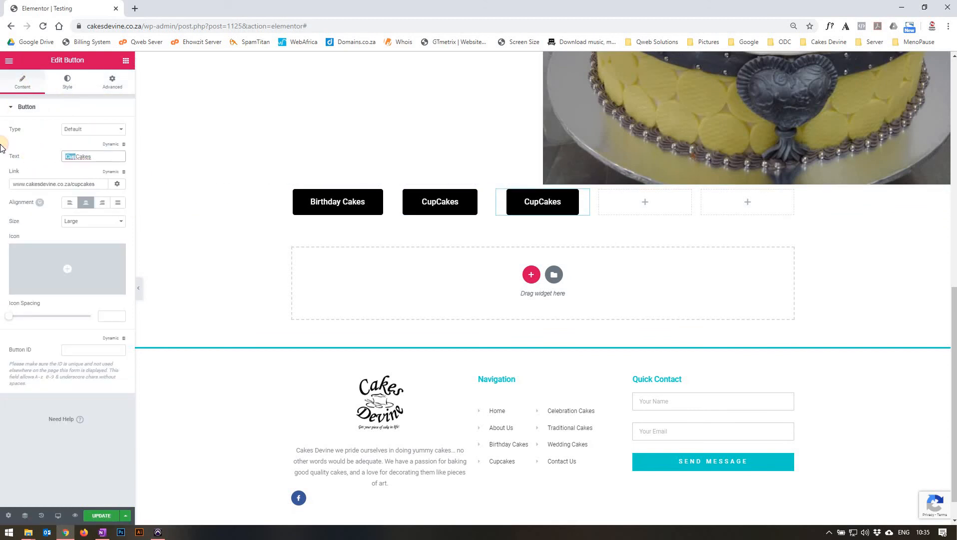
pyautogui.write('C')
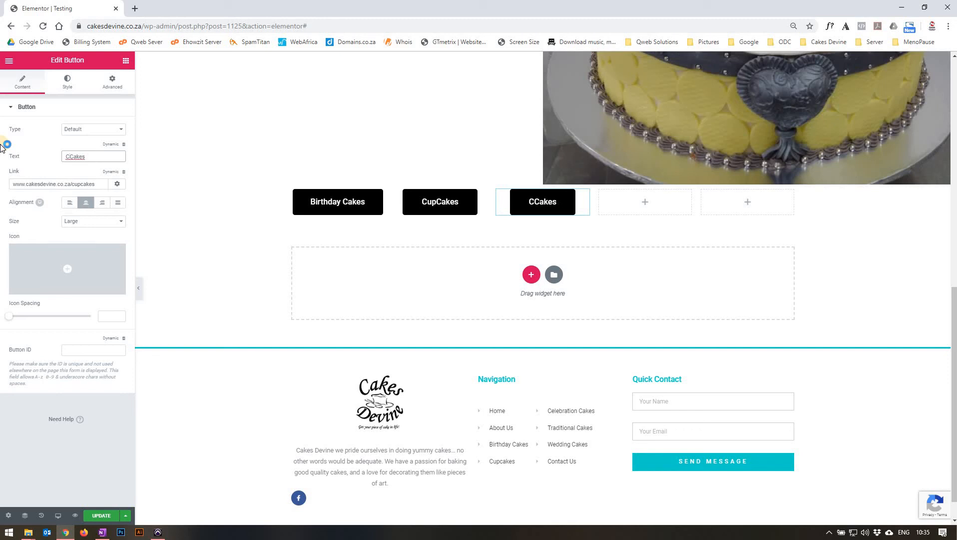
pyautogui.write('elebra')
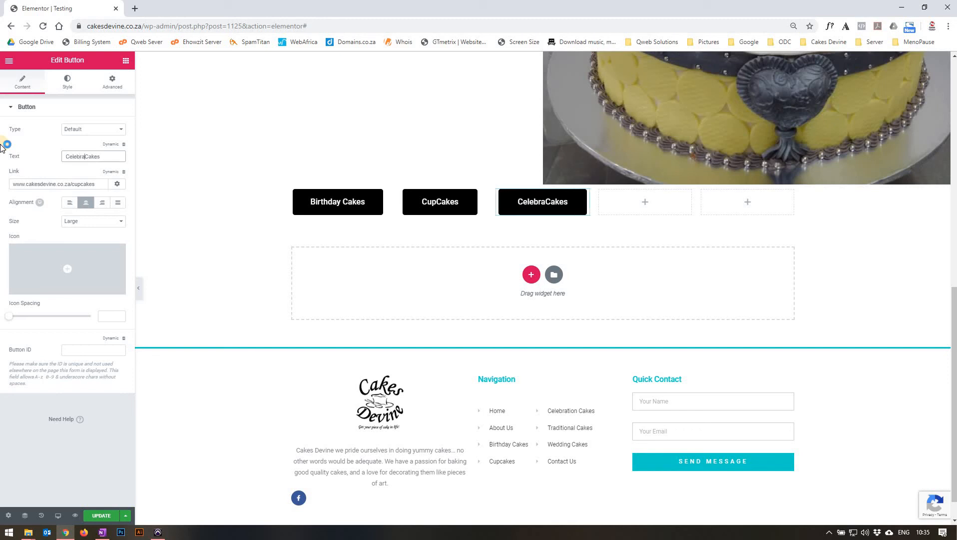
pyautogui.write('tion')
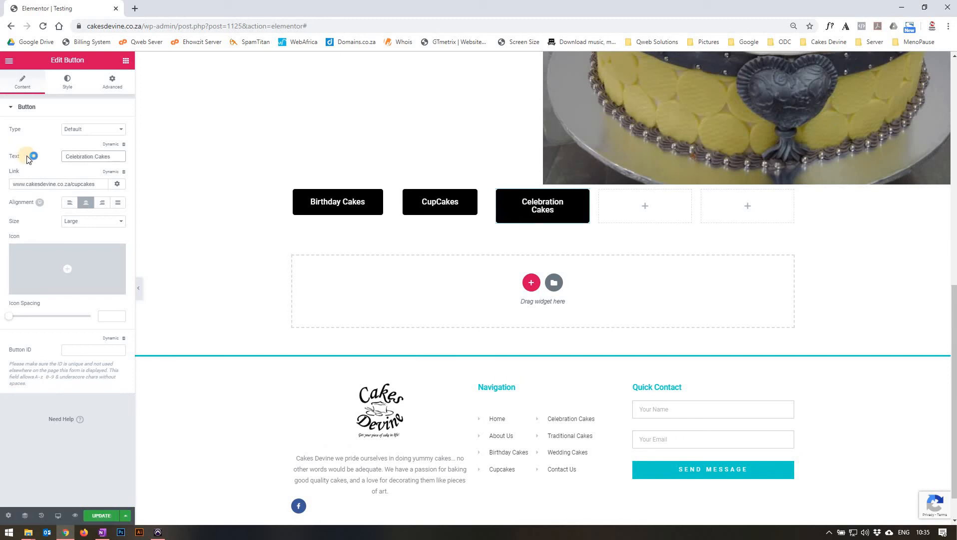
pyautogui.doubleClick(78, 157)
pyautogui.tripleClick(100, 156)
pyautogui.hotkey('ctrl', 'c')
pyautogui.click(98, 183)
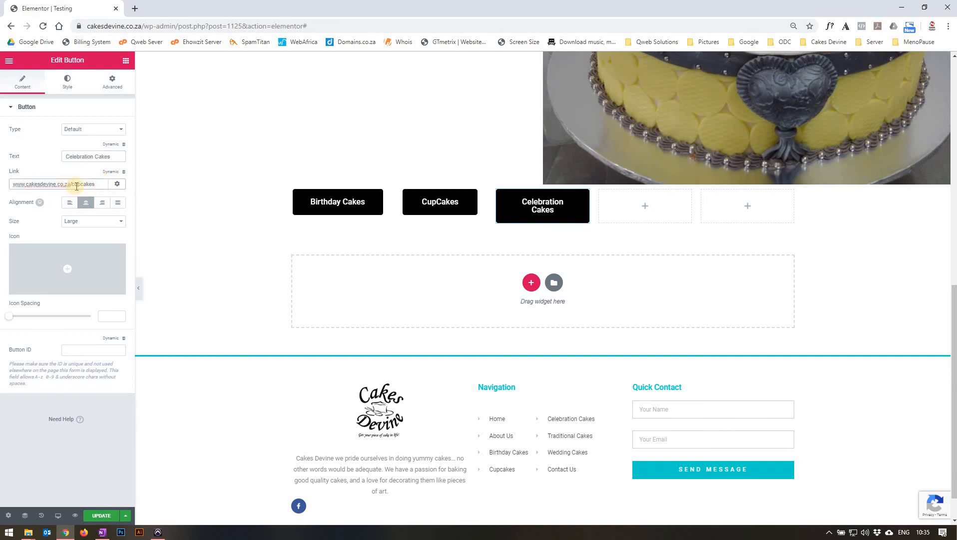
pyautogui.doubleClick(75, 183)
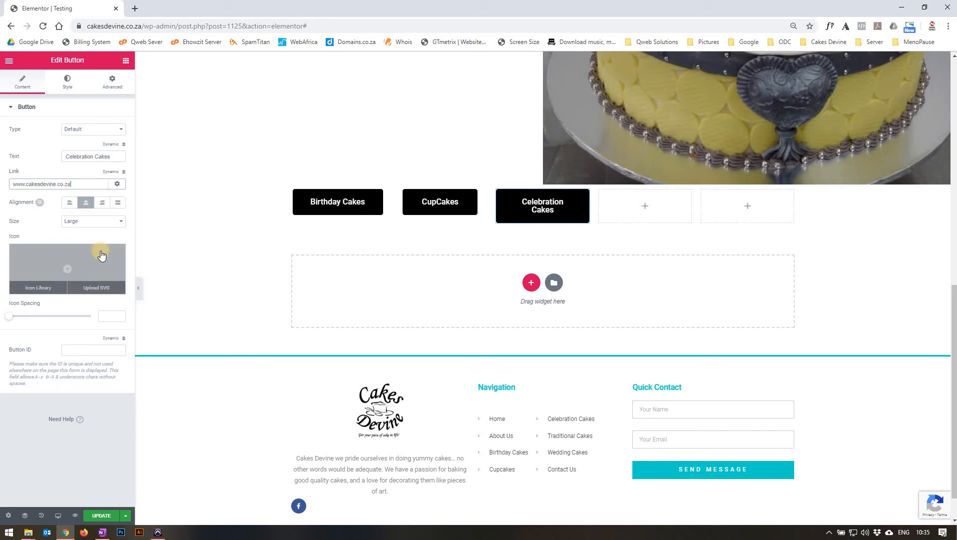
pyautogui.hotkey('ctrl', 'v')
pyautogui.press('BackSpace')
pyautogui.write('-')
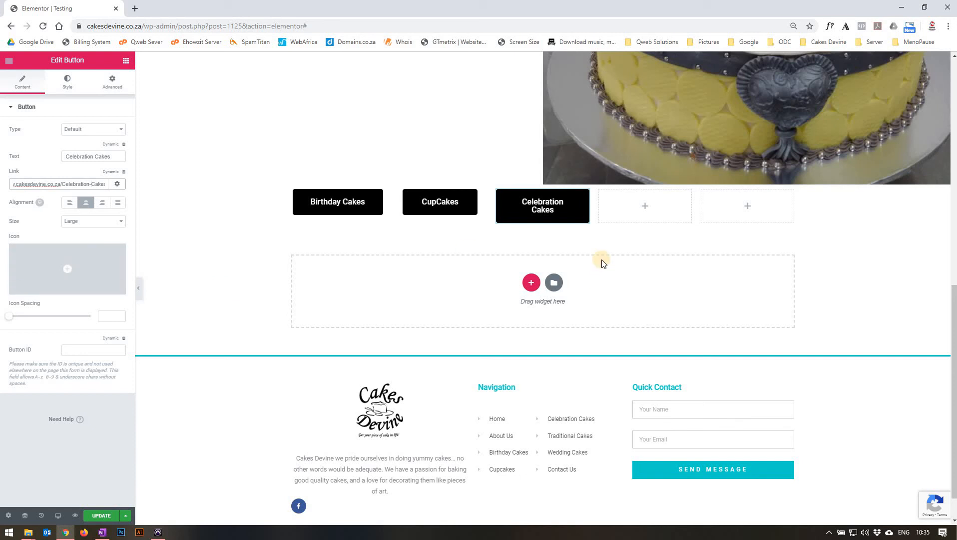
pyautogui.click(388, 239)
# Step: Set the content width of the five-column button section to Full Width
pyautogui.scroll(1, 510, 268)
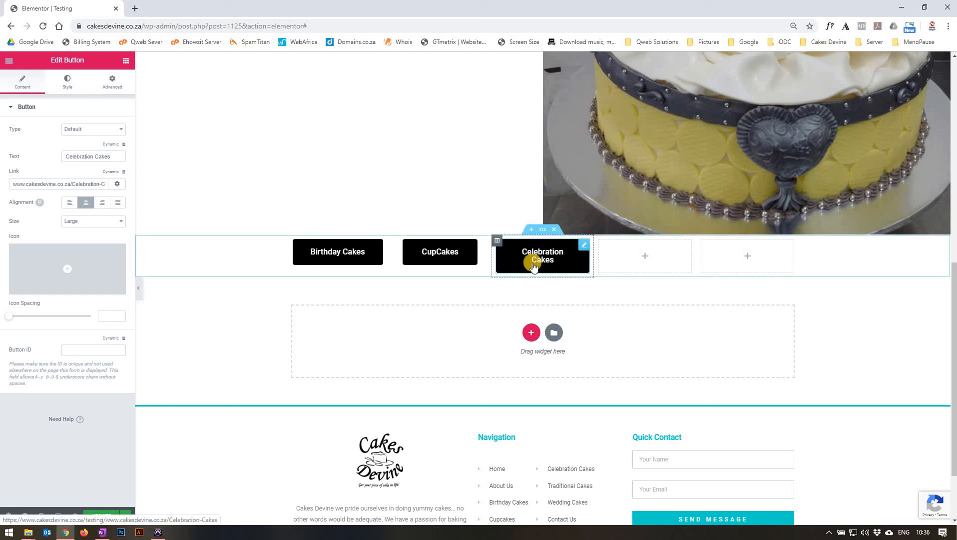
pyautogui.click(542, 230)
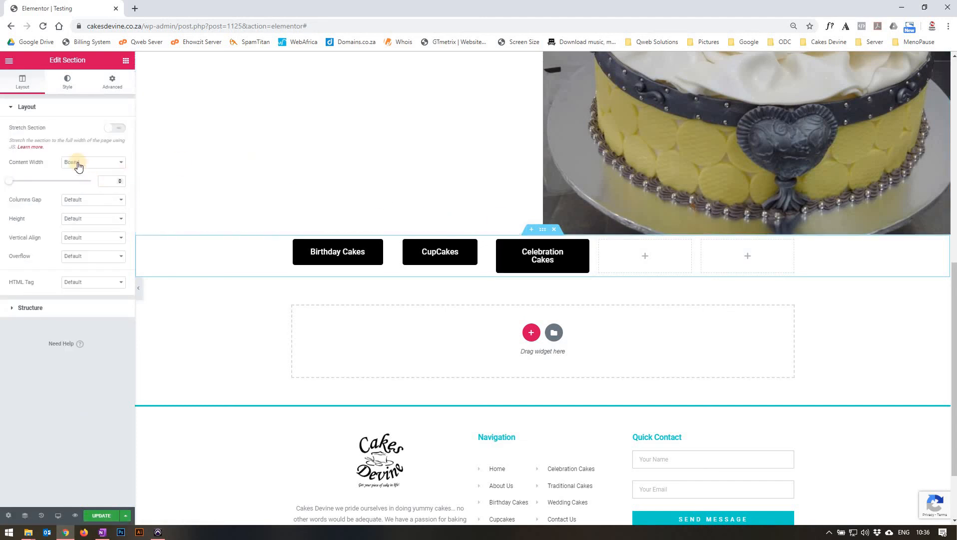
pyautogui.click(78, 165)
pyautogui.click(68, 177)
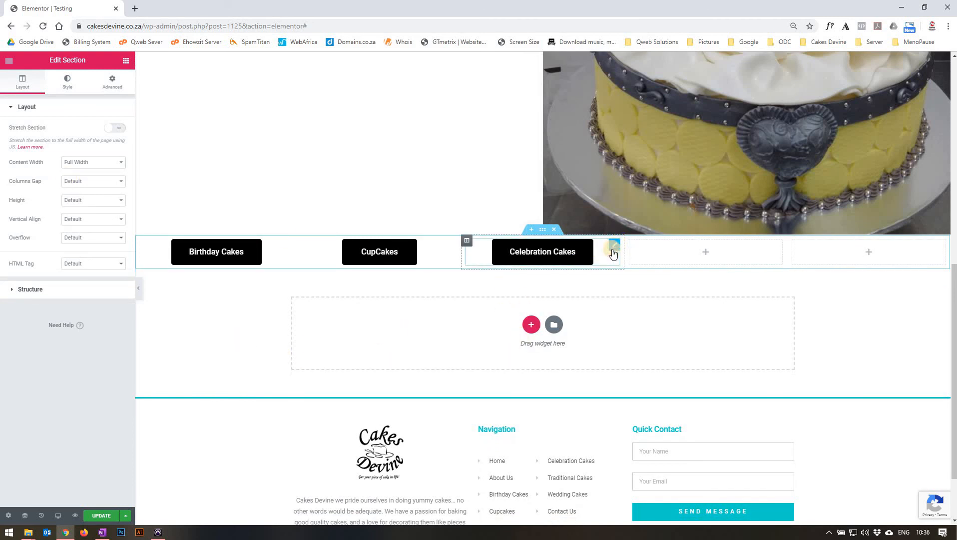
# Step: Duplicate the Celebration Cakes button twice, placing one copy in the fourth column and one in the fifth
pyautogui.rightClick(617, 244)
pyautogui.click(635, 264)
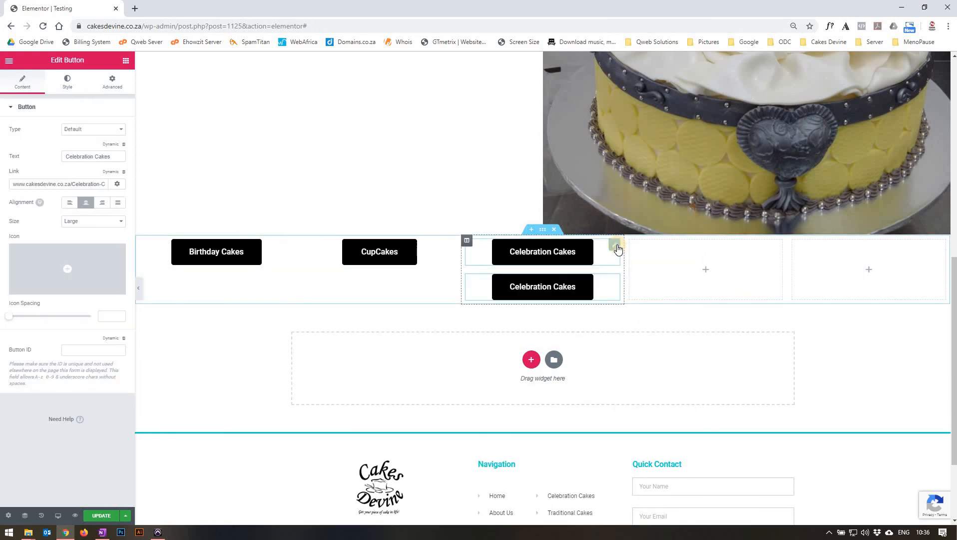
pyautogui.moveTo(617, 244); pyautogui.dragTo(776, 250)
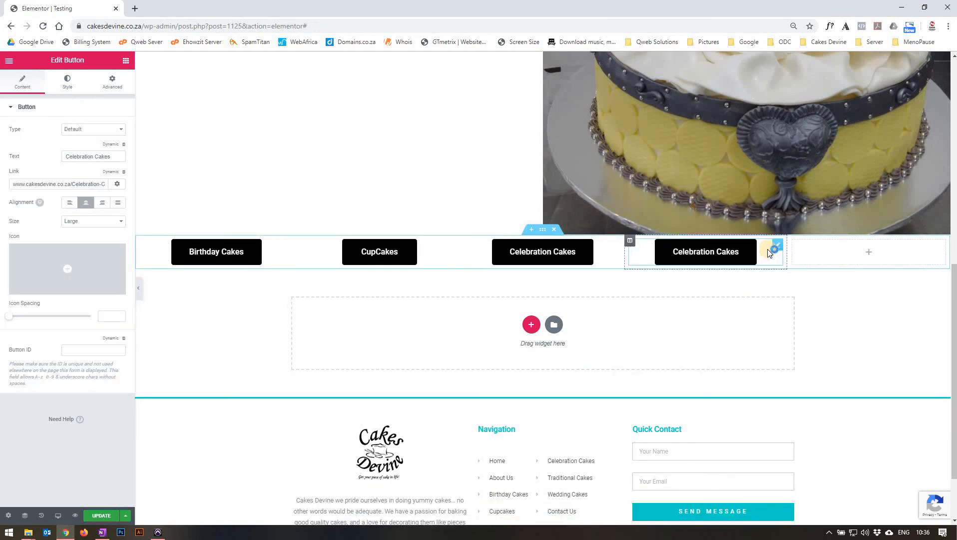
pyautogui.rightClick(780, 245)
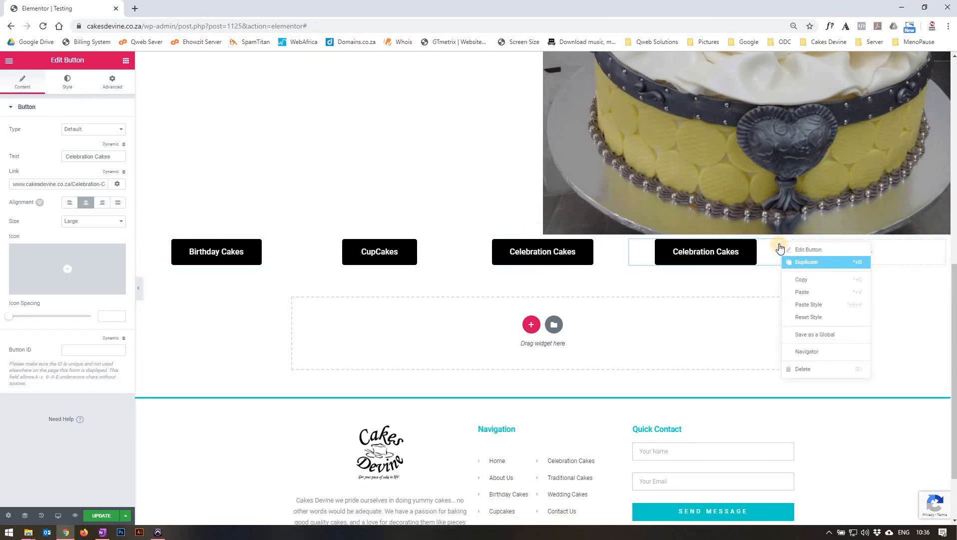
pyautogui.moveTo(778, 244); pyautogui.dragTo(847, 248)
# Step: Change the fourth column's button text to "Traditional Cakes"
pyautogui.moveTo(711, 243); pyautogui.dragTo(711, 244)
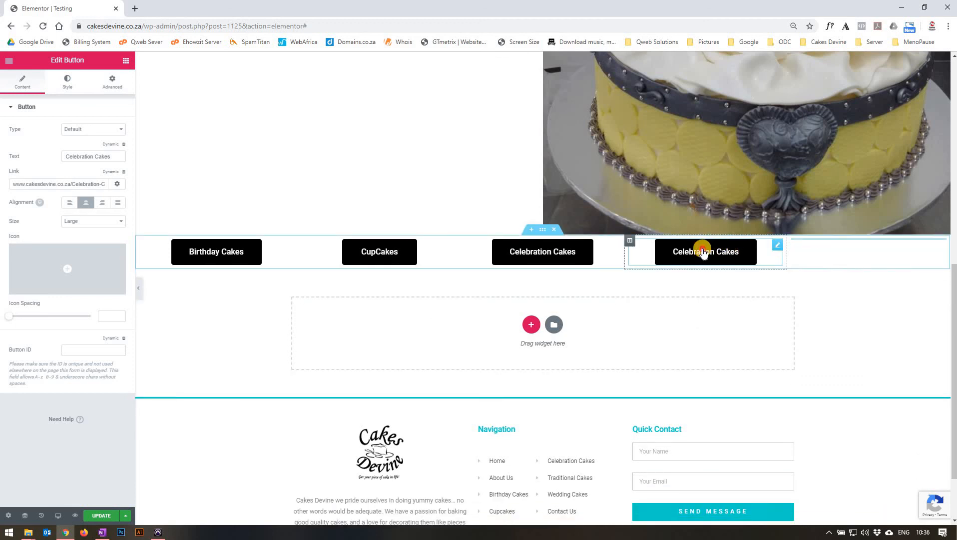
pyautogui.doubleClick(81, 157)
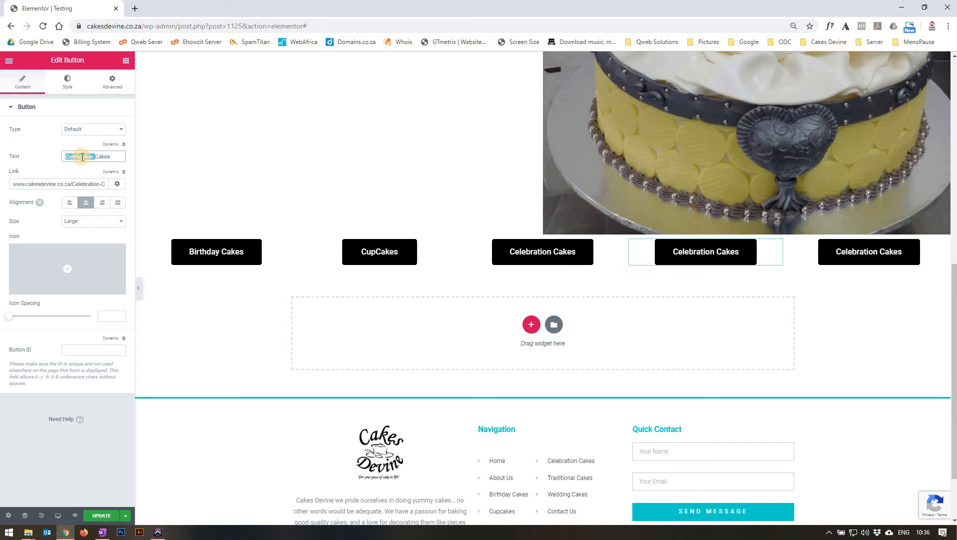
pyautogui.write('Tradit')
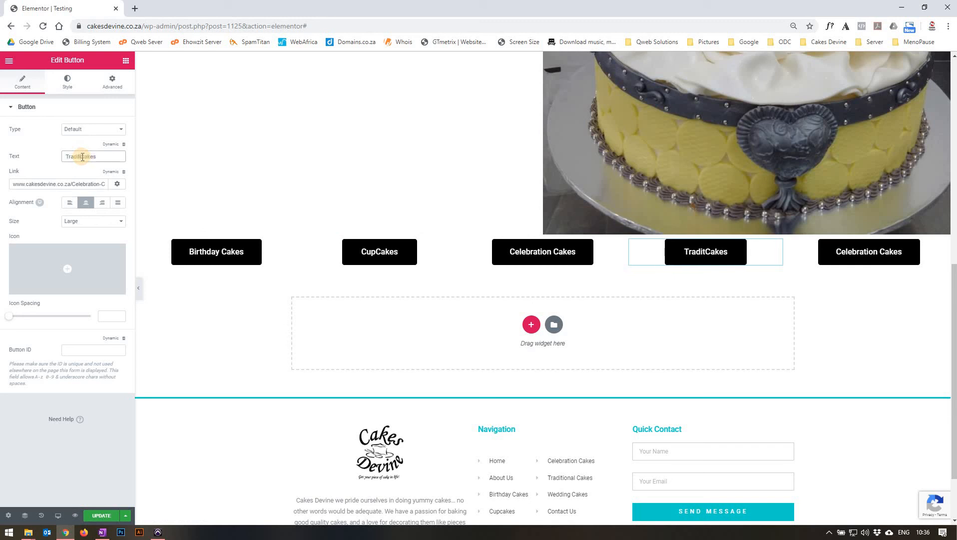
pyautogui.write('ional')
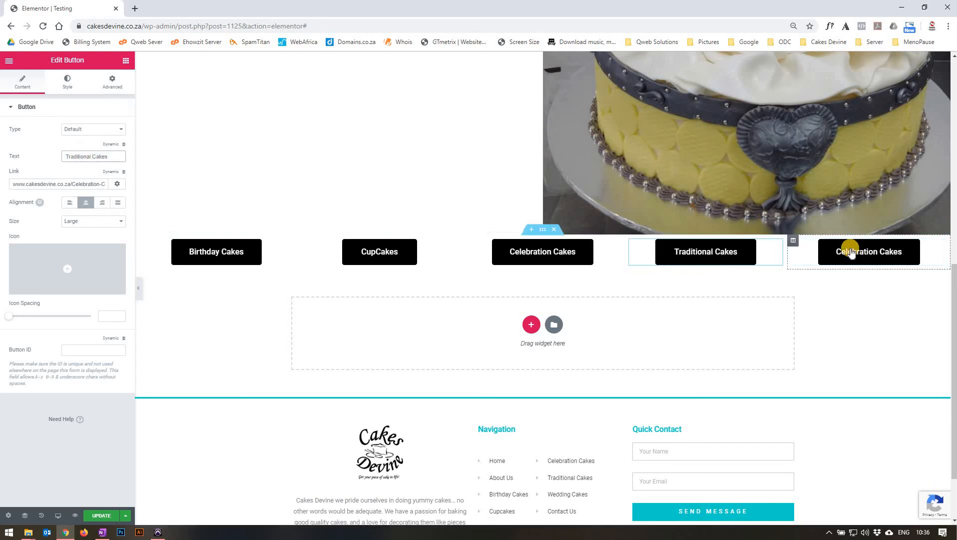
# Step: Change the fifth column's button text to "Wedding Cakes"
pyautogui.click(851, 253)
pyautogui.scroll(10, 307, 256)
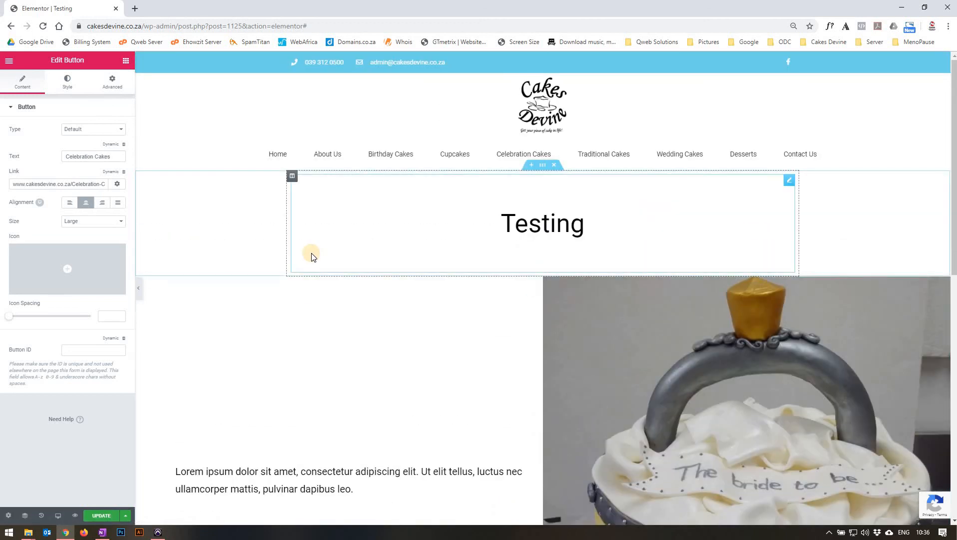
pyautogui.scroll(-15, 311, 256)
pyautogui.doubleClick(79, 156)
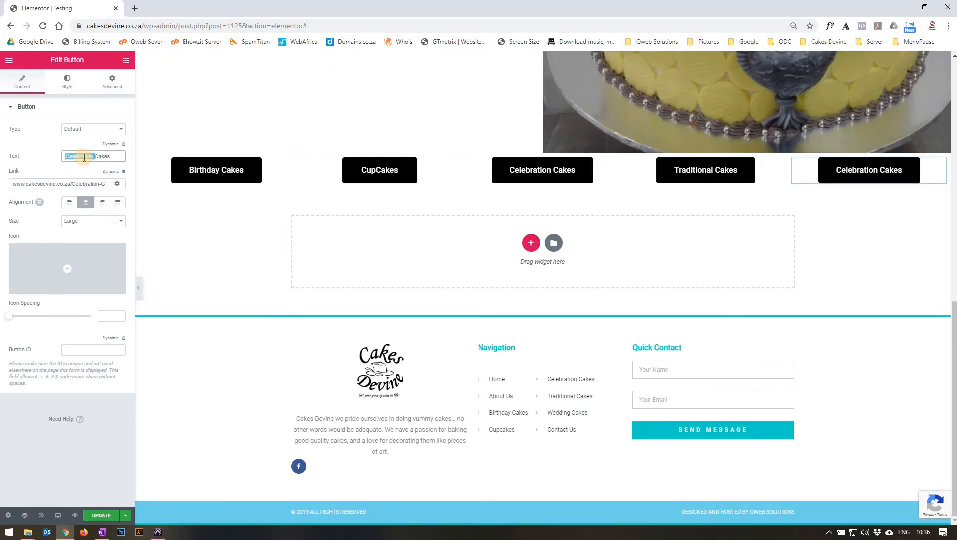
pyautogui.write('Wedding')
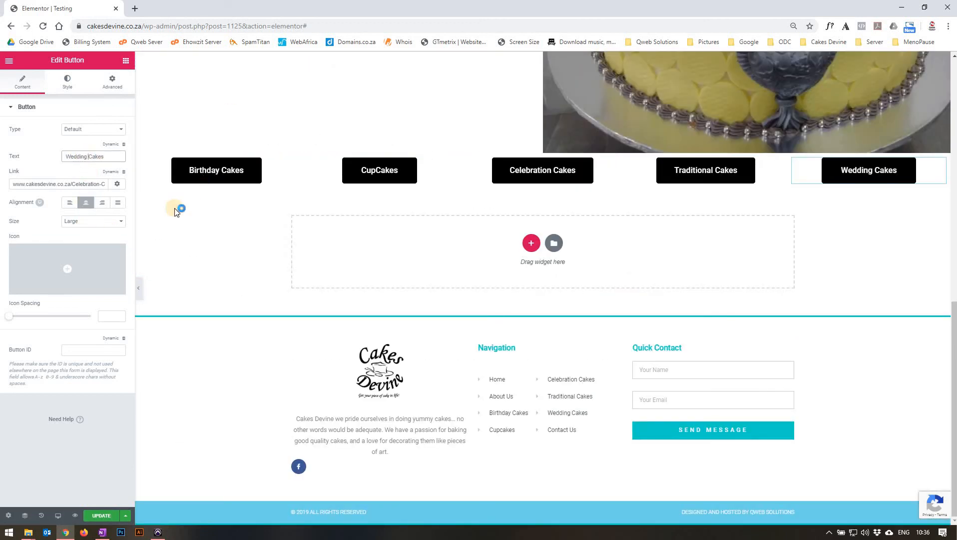
# Step: Give the five-column button section a Solid border type
pyautogui.scroll(2, 222, 276)
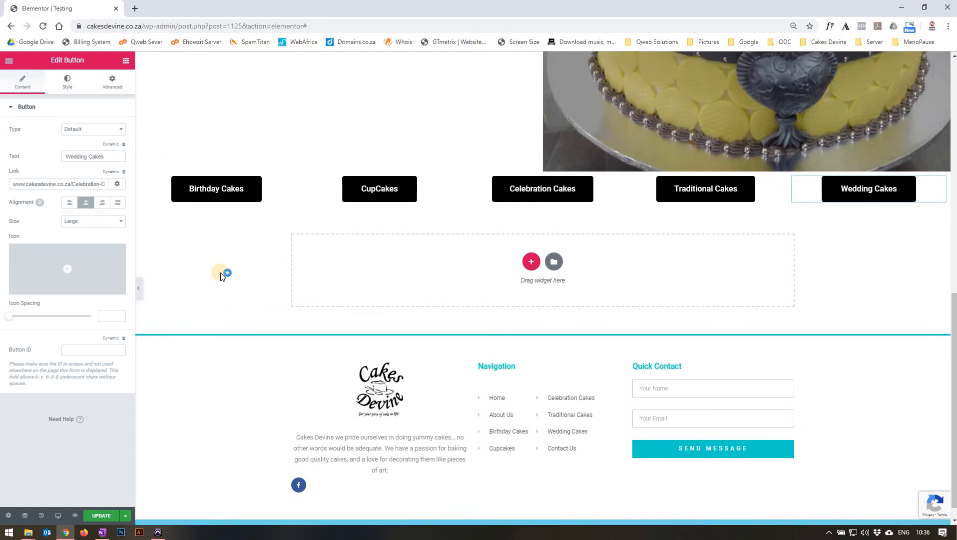
pyautogui.scroll(2, 223, 276)
pyautogui.scroll(1, 365, 183)
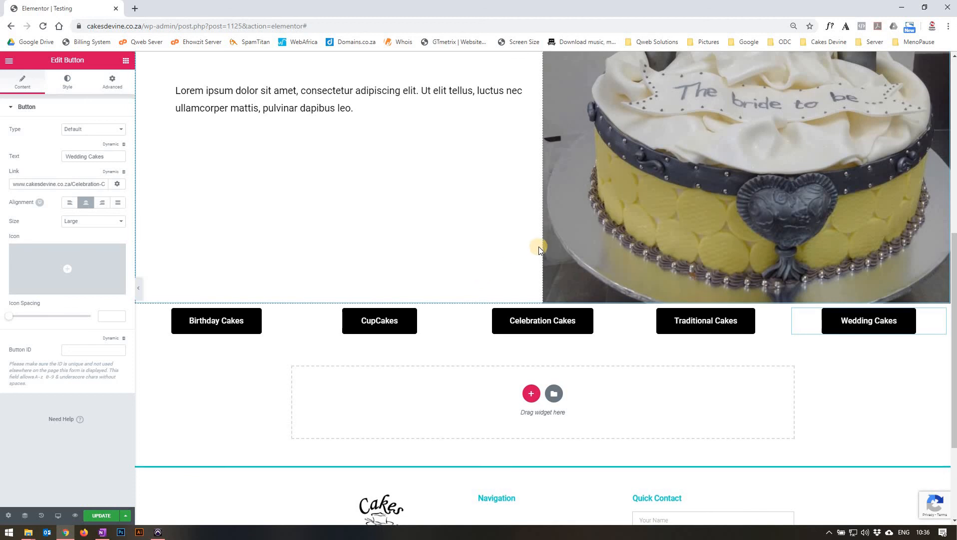
pyautogui.scroll(1, 538, 245)
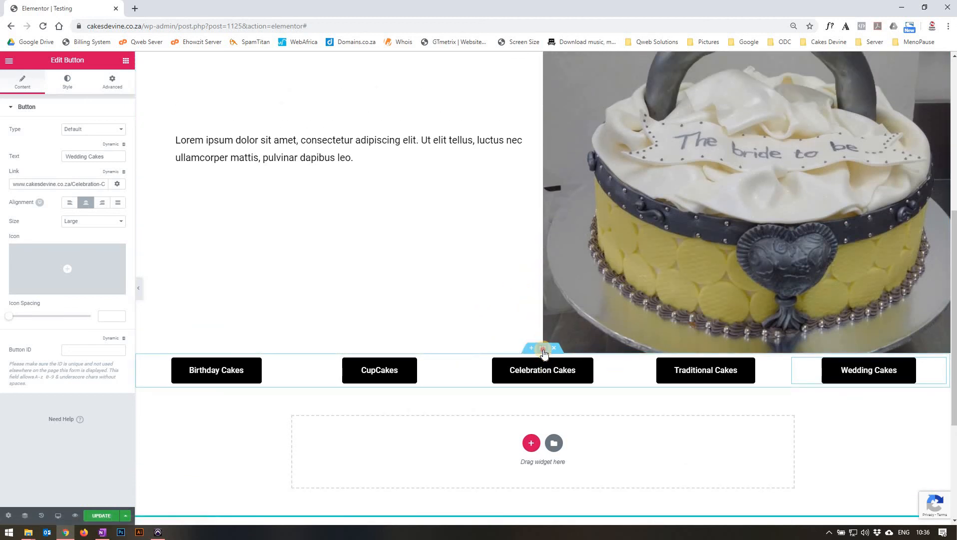
pyautogui.click(544, 351)
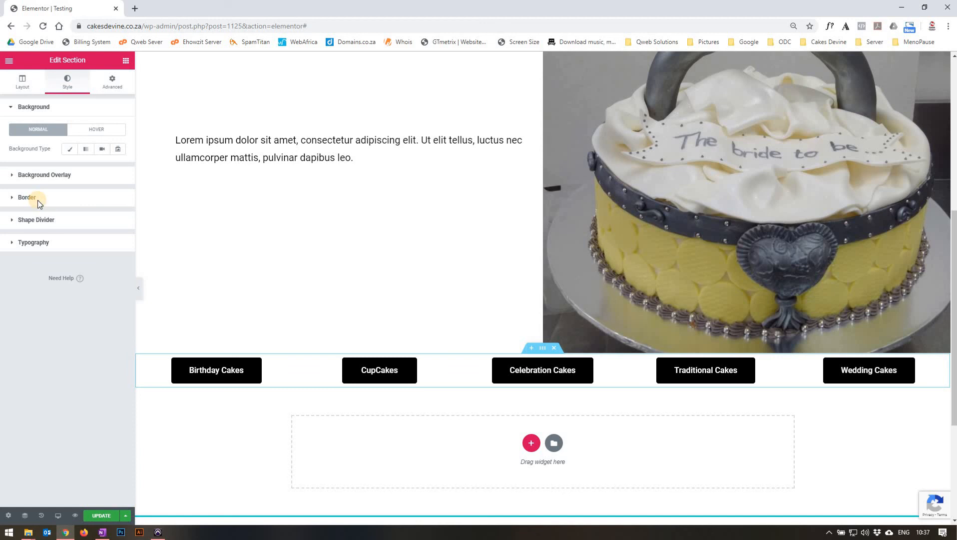
pyautogui.click(37, 200)
pyautogui.click(86, 200)
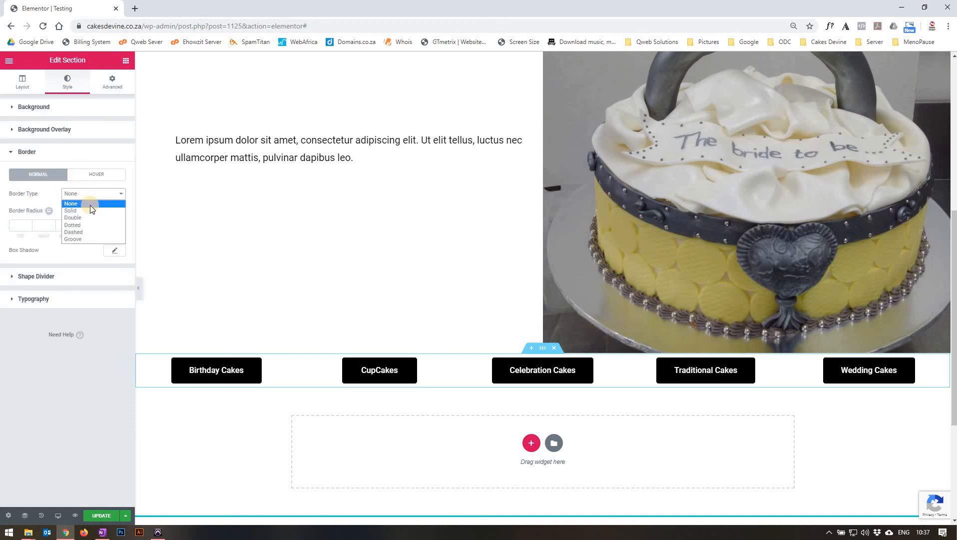
pyautogui.click(93, 211)
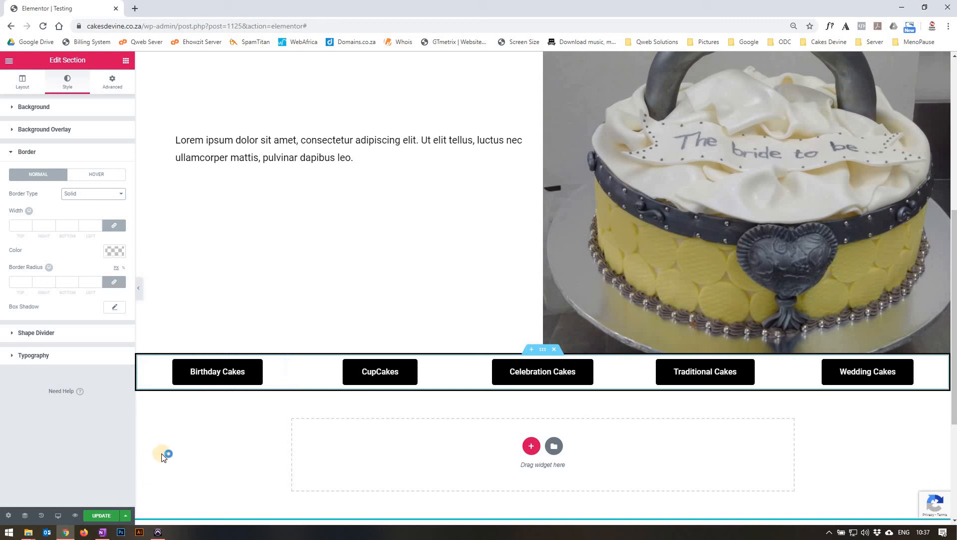
# Step: Unlink the section's border widths and set the top width to 3, with right, bottom and left at 0
pyautogui.scroll(-1, 172, 370)
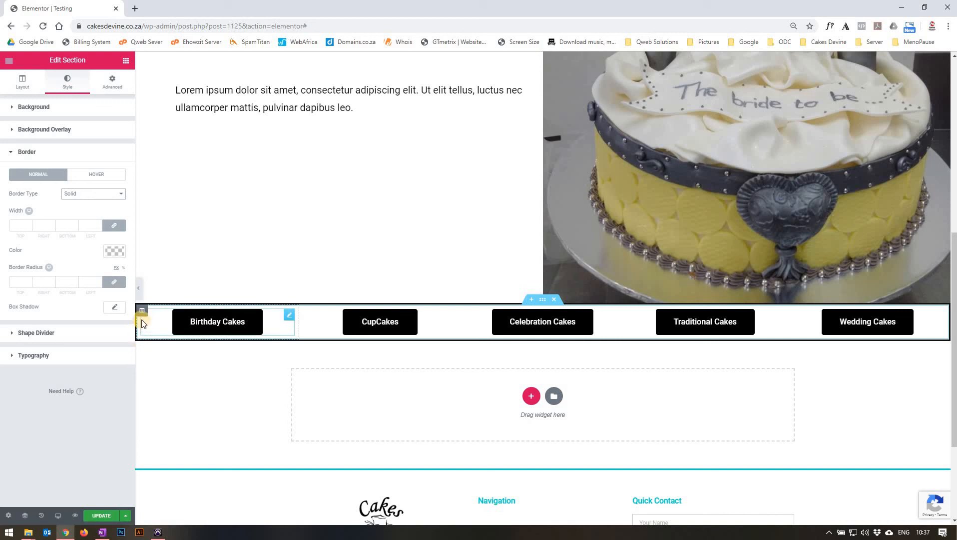
pyautogui.click(115, 229)
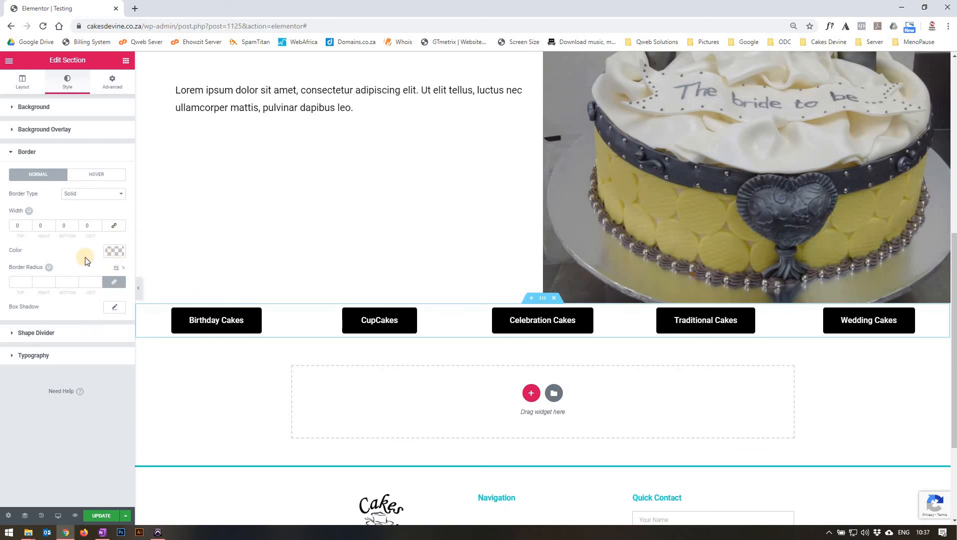
pyautogui.doubleClick(8, 223)
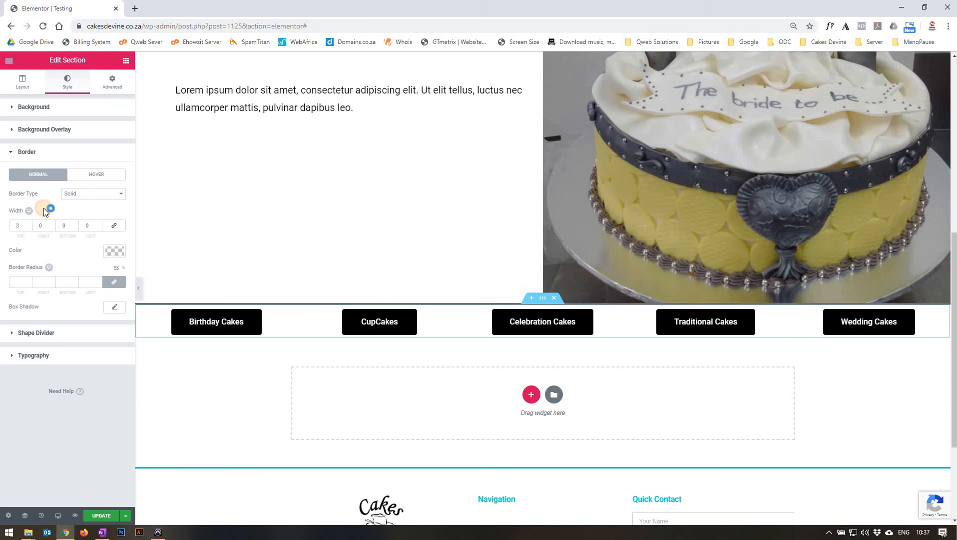
# Step: Leave the section's border settings and update the page to save the changes
pyautogui.click(297, 111)
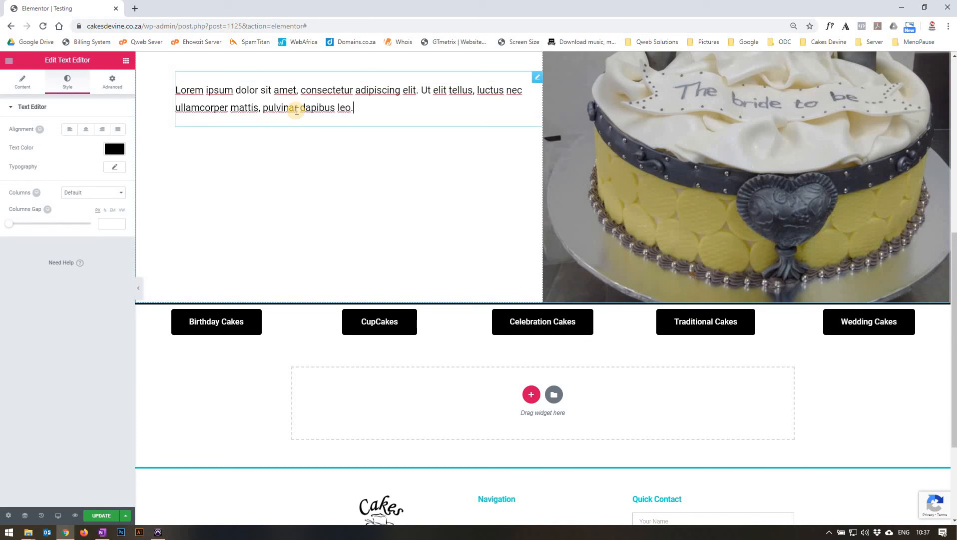
pyautogui.scroll(2, 241, 253)
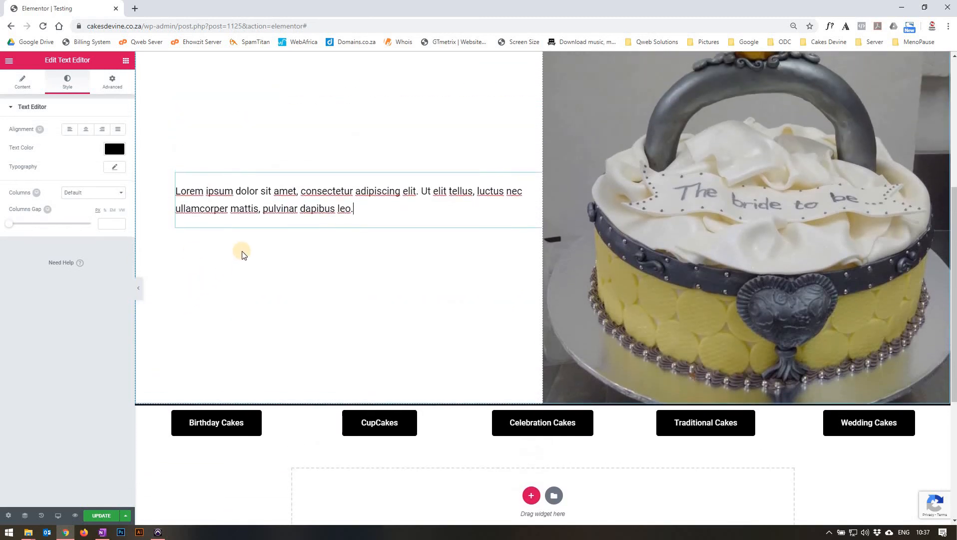
pyautogui.scroll(5, 241, 252)
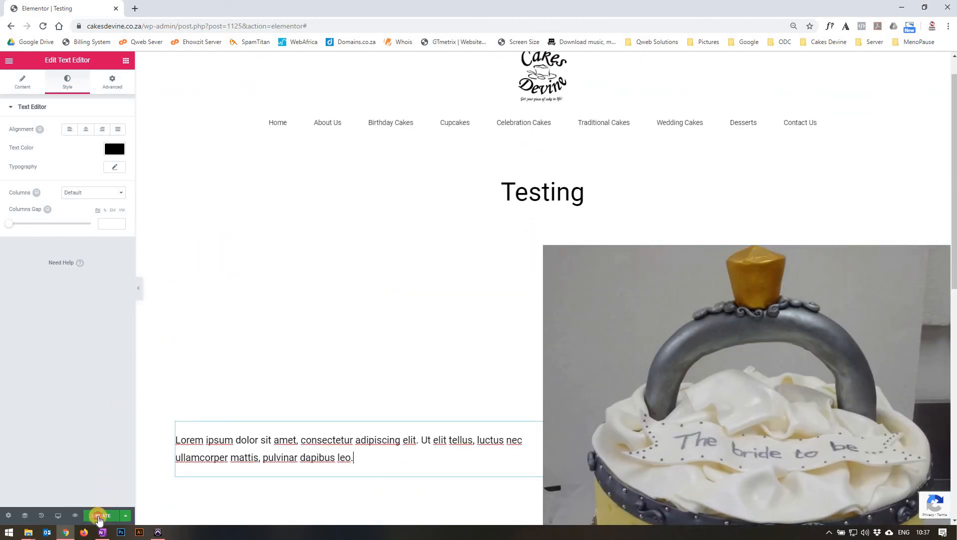
pyautogui.click(99, 517)
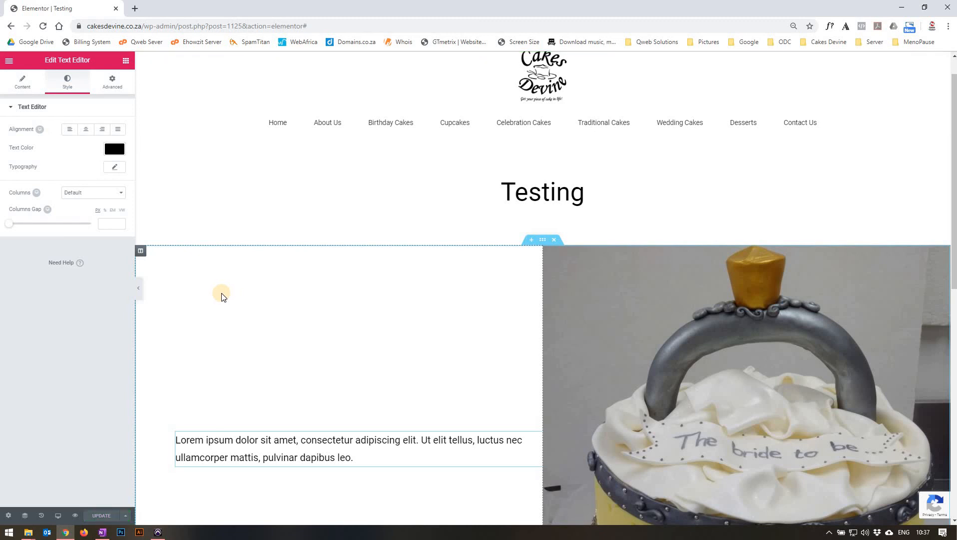
# Step: Open the live Testing page and check the heading, the text and image section, and the button row below
pyautogui.click(12, 61)
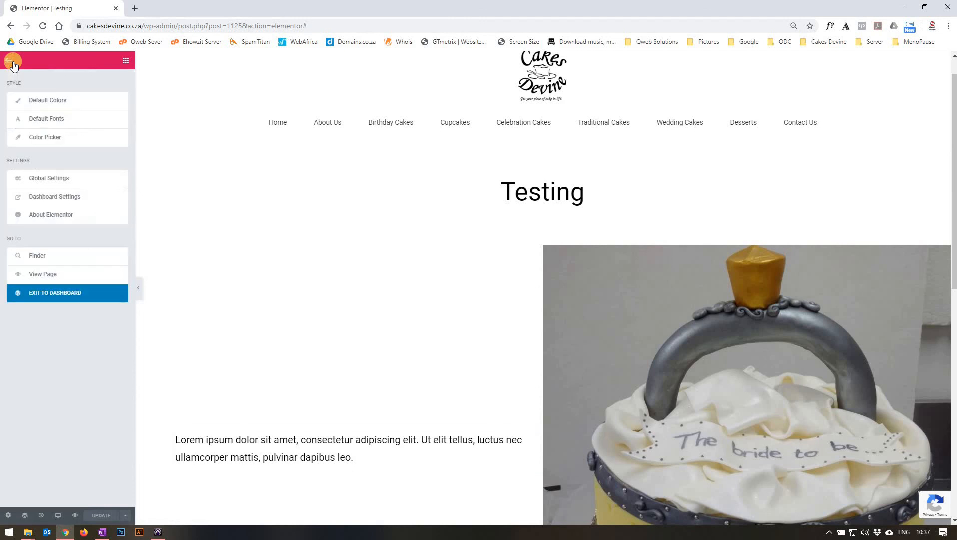
pyautogui.click(53, 275)
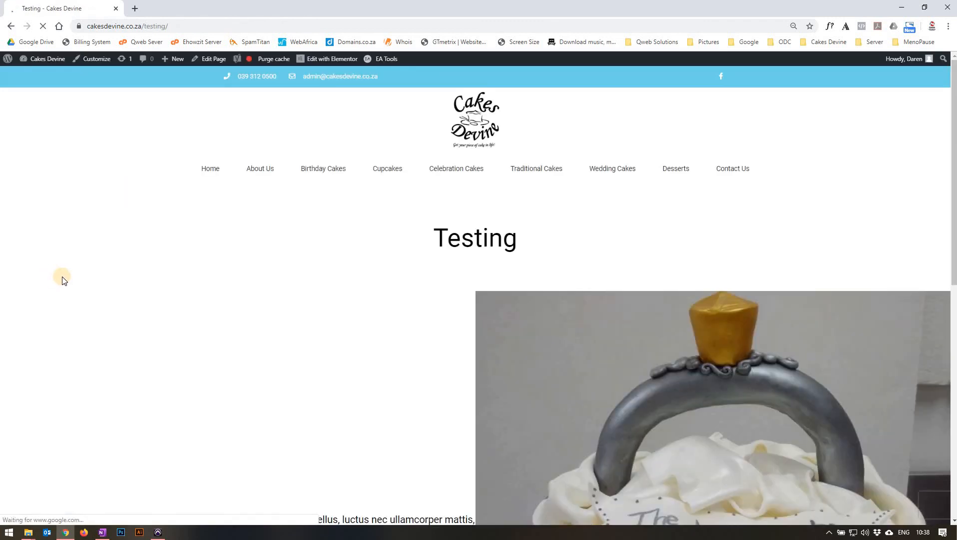
pyautogui.scroll(-1, 64, 279)
pyautogui.scroll(-3, 64, 280)
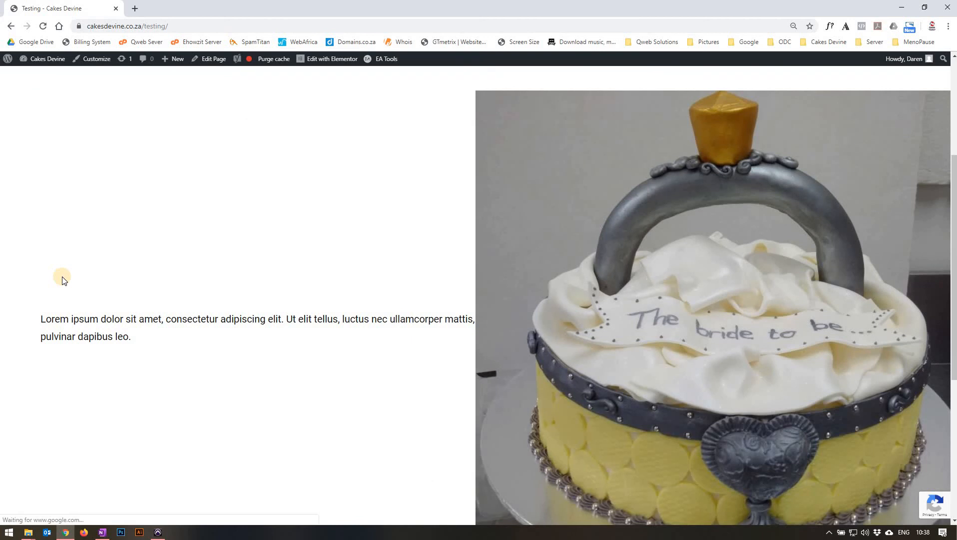
pyautogui.scroll(-1, 63, 278)
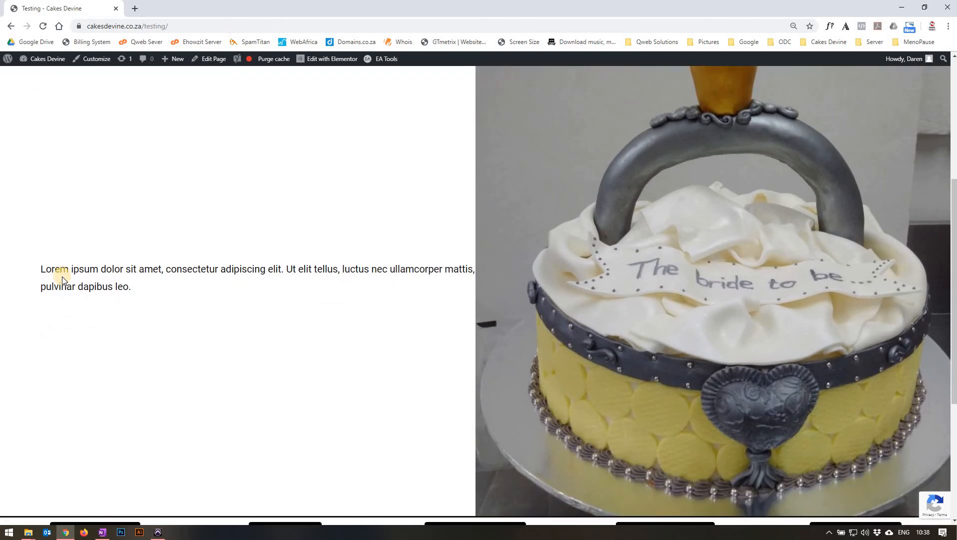